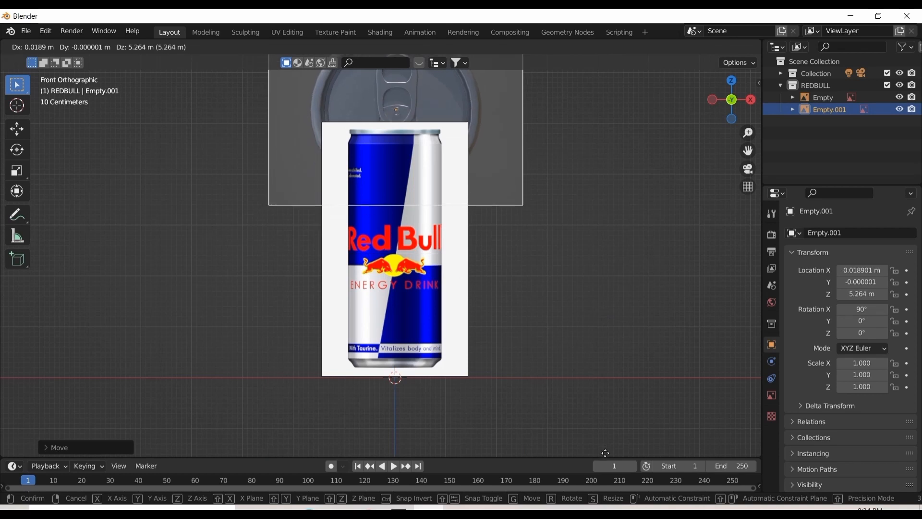
Raise the can lid reference image along Z to about 5.23 m, above the front can image
{"action": "left_click", "coordinate": [596, 78]}
{"action": "scroll", "coordinate": [626, 334], "scroll_direction": "down", "scroll_amount": 3}
{"action": "scroll", "coordinate": [565, 282], "scroll_direction": "up", "scroll_amount": 2}
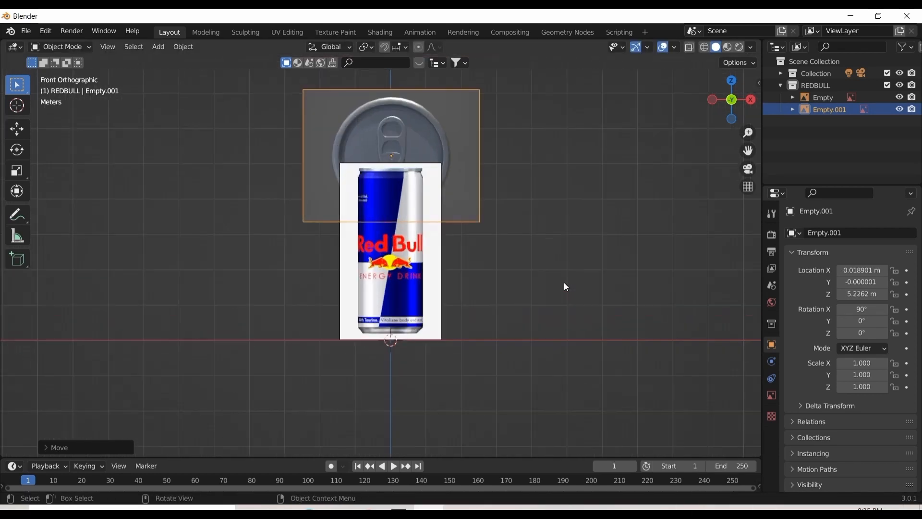
Rotate the lid reference image 90° about the X axis so it lies flat above the can
{"action": "left_click_drag", "start_coordinate": [748, 150], "coordinate": [749, 218]}
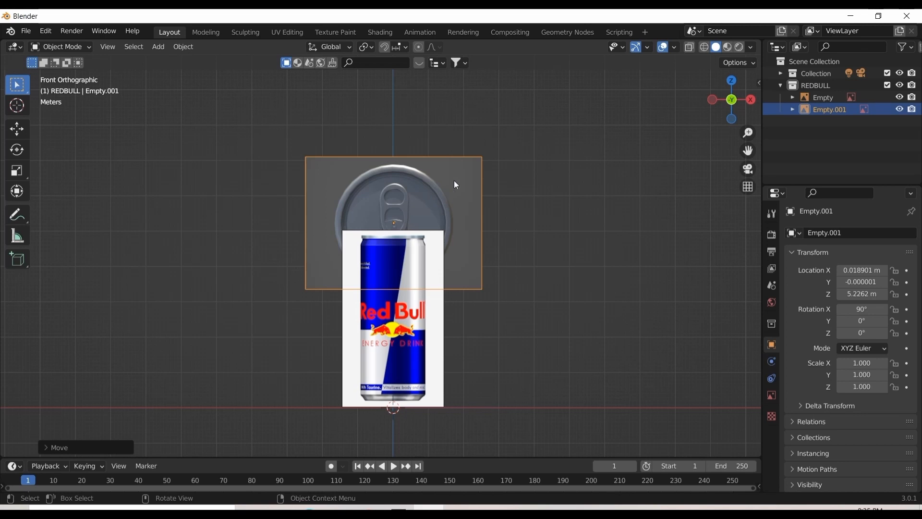
{"action": "type", "text": "rx"}
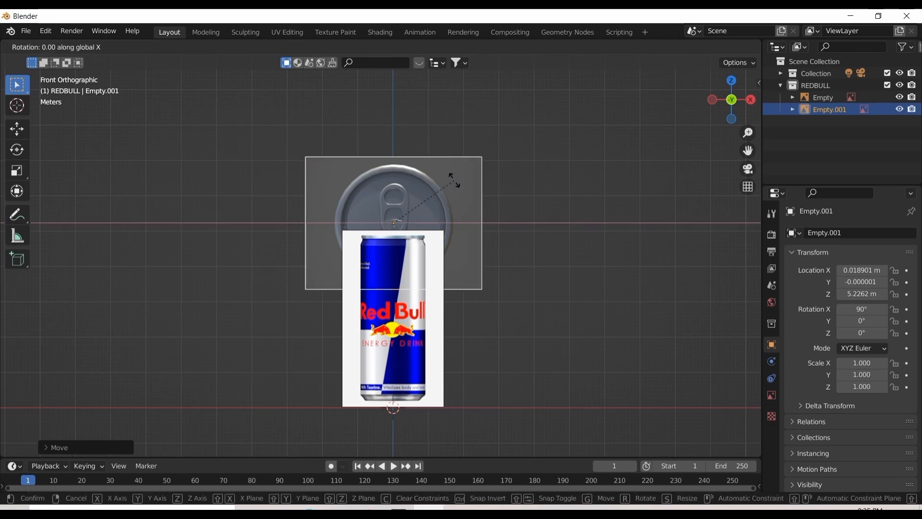
{"action": "type", "text": "90"}
{"action": "key", "text": "Return"}
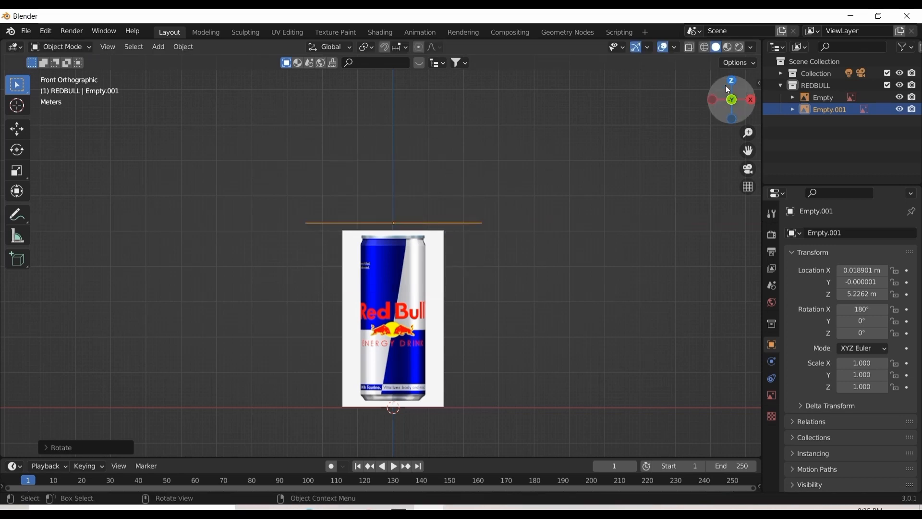
Scale the lid reference image down to about 0.422 to suit the can's width
{"action": "left_click_drag", "start_coordinate": [725, 85], "coordinate": [745, 123]}
{"action": "key", "text": "KP_1"}
{"action": "key", "text": "s"}
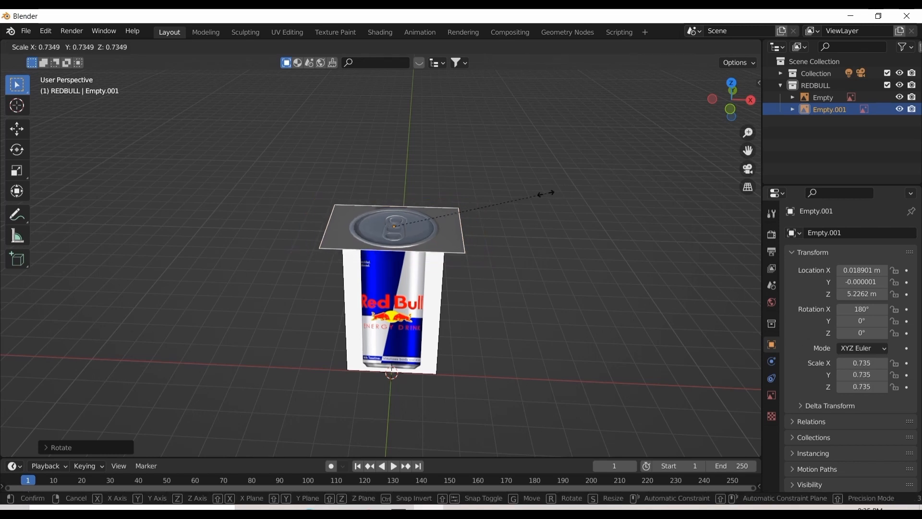
{"action": "left_click", "coordinate": [476, 193]}
{"action": "key", "text": "KP_1"}
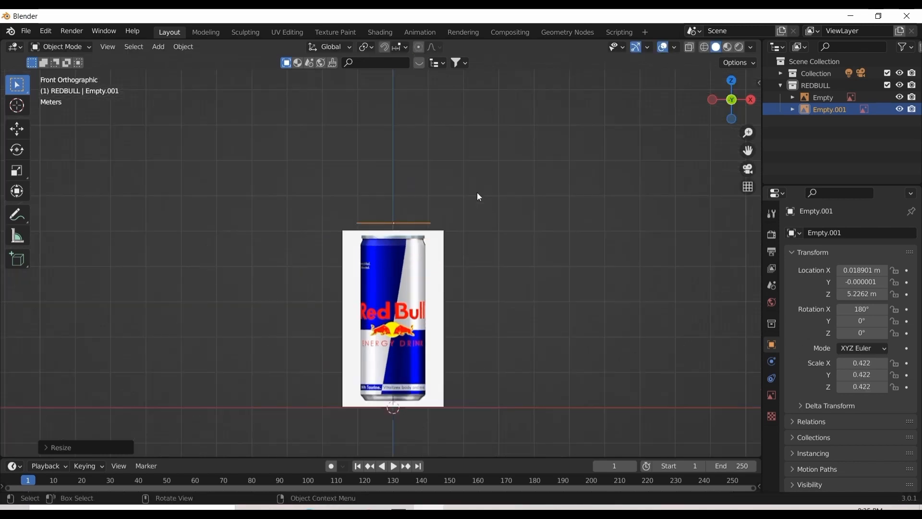
Hide the lid reference image Empty.001 in the viewport
{"action": "mouse_move", "coordinate": [732, 87]}
{"action": "left_mouse_down"}
{"action": "mouse_move", "coordinate": [732, 115]}
{"action": "mouse_move", "coordinate": [732, 87]}
{"action": "left_mouse_up"}
{"action": "key", "text": "KP_1"}
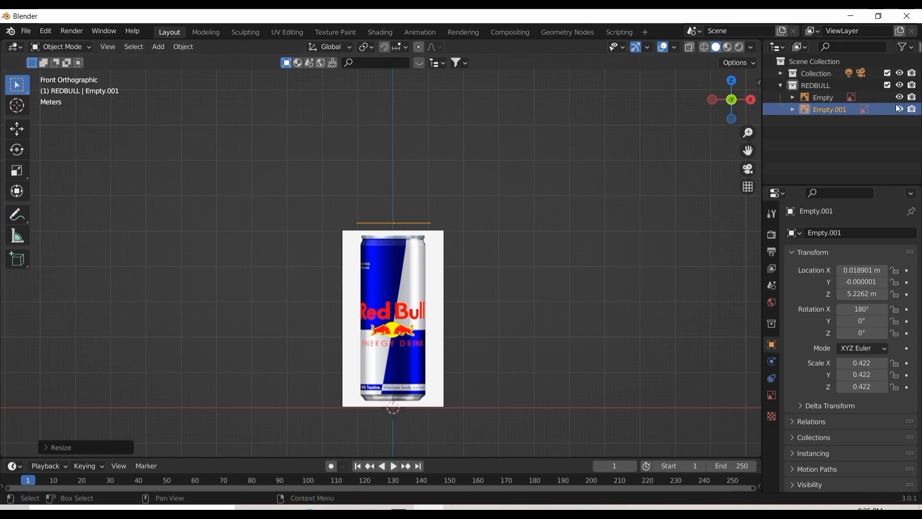
{"action": "left_click", "coordinate": [900, 109]}
{"action": "left_click", "coordinate": [543, 211]}
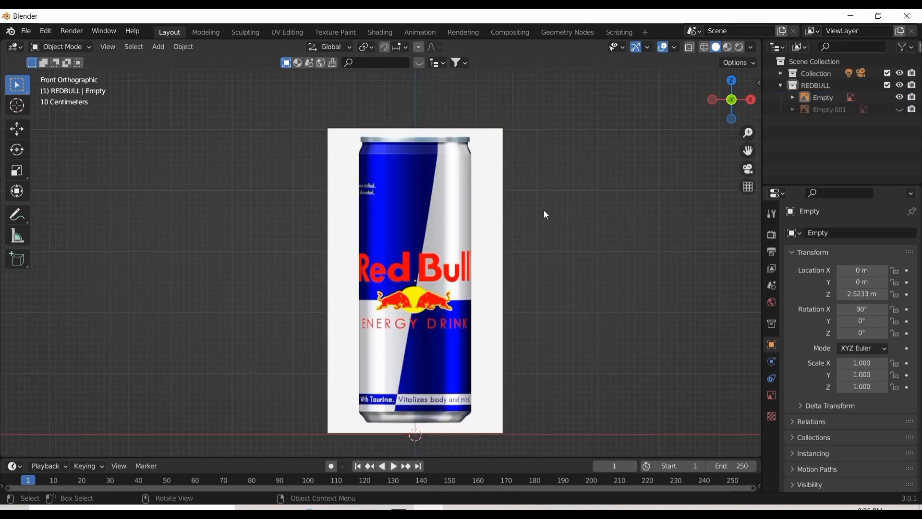
Add a cylinder mesh at the origin in the front view
{"action": "key", "text": "shift+a"}
{"action": "mouse_move", "coordinate": [515, 80]}
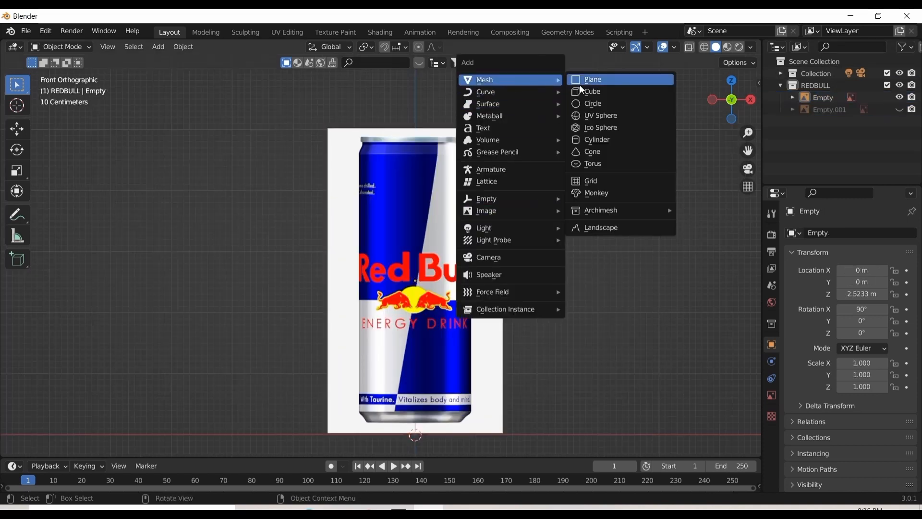
{"action": "left_click", "coordinate": [597, 140]}
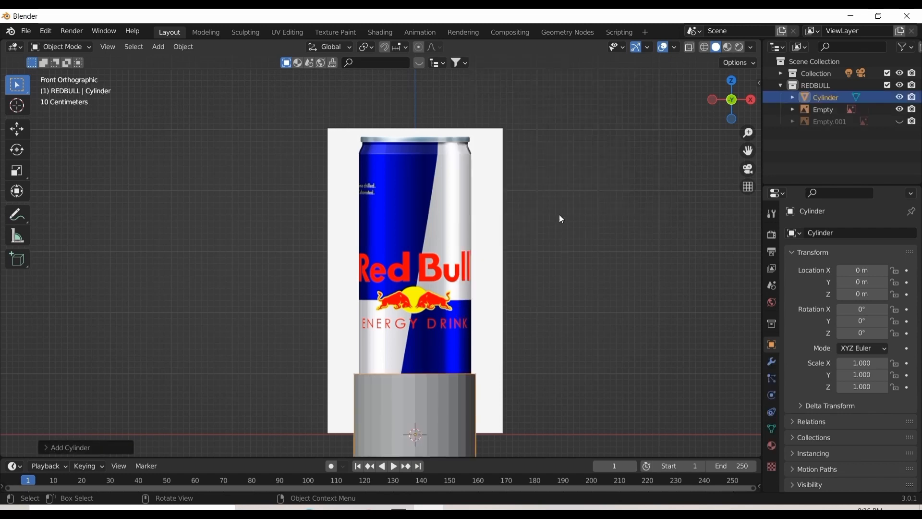
{"action": "scroll", "coordinate": [558, 214], "scroll_direction": "down", "scroll_amount": 2}
{"action": "scroll", "coordinate": [540, 214], "scroll_direction": "up", "scroll_amount": 2}
{"action": "left_click_drag", "start_coordinate": [748, 150], "coordinate": [731, 107]}
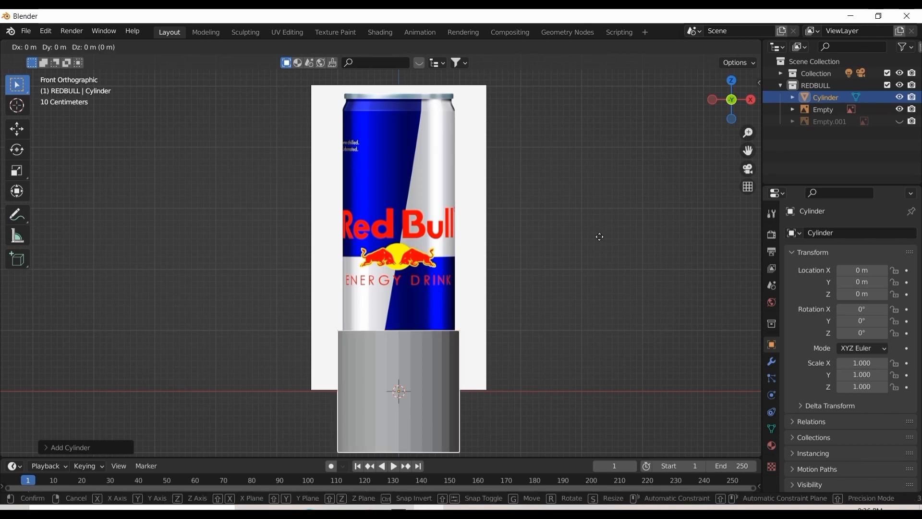
{"action": "key", "text": "g"}
{"action": "key", "text": "x"}
{"action": "left_click", "coordinate": [603, 229]}
{"action": "key", "text": "ctrl+z"}
Move the cylinder up along Z to about 2.67 m, over the middle of the can image
{"action": "key", "text": "g"}
{"action": "key", "text": "z"}
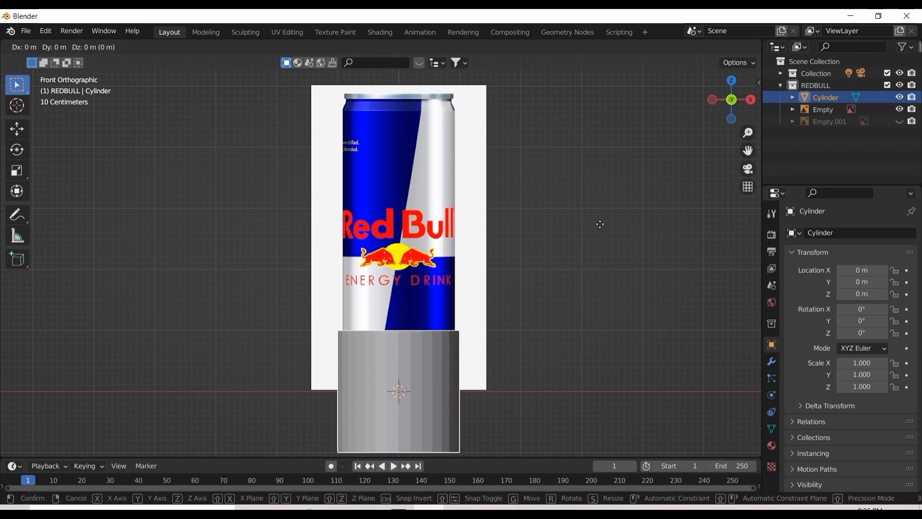
{"action": "left_click", "coordinate": [587, 64]}
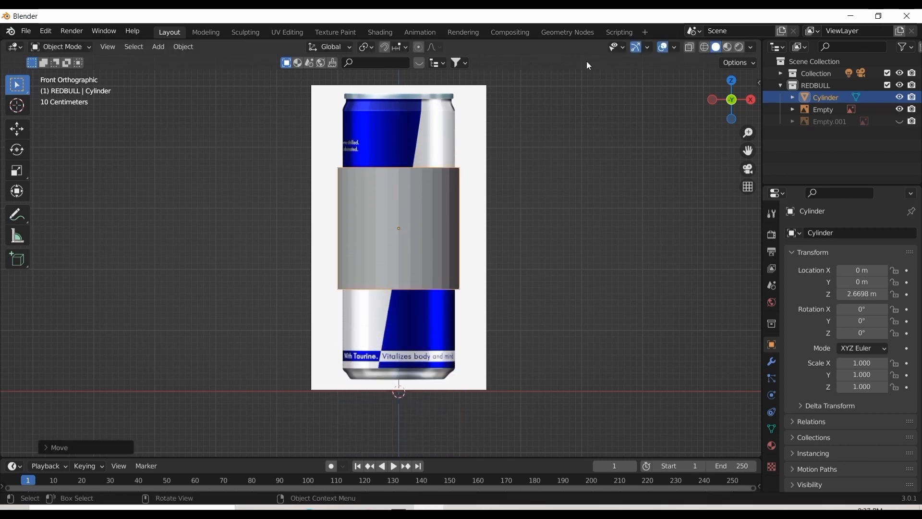
Scale the cylinder uniformly to about 0.920 to match the can's width
{"action": "scroll", "coordinate": [499, 229], "scroll_direction": "up", "scroll_amount": 1}
{"action": "scroll", "coordinate": [642, 208], "scroll_direction": "down", "scroll_amount": 3}
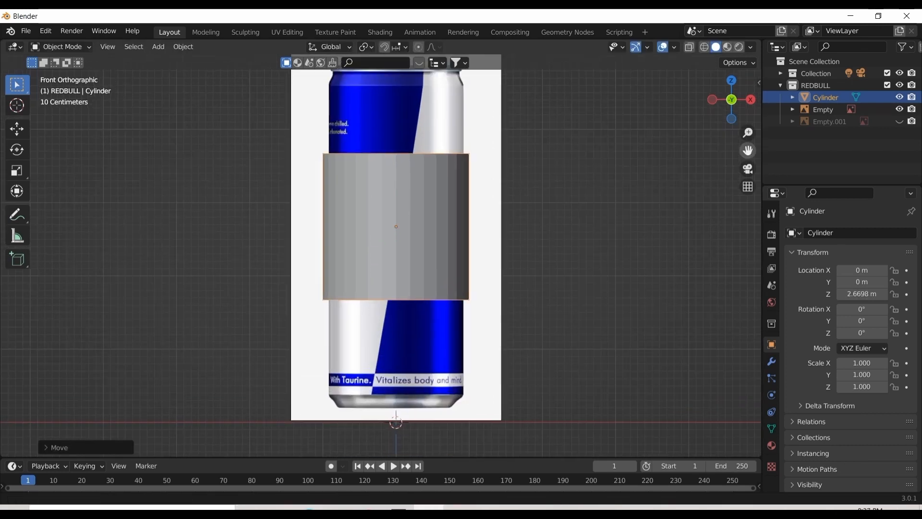
{"action": "key", "text": "s"}
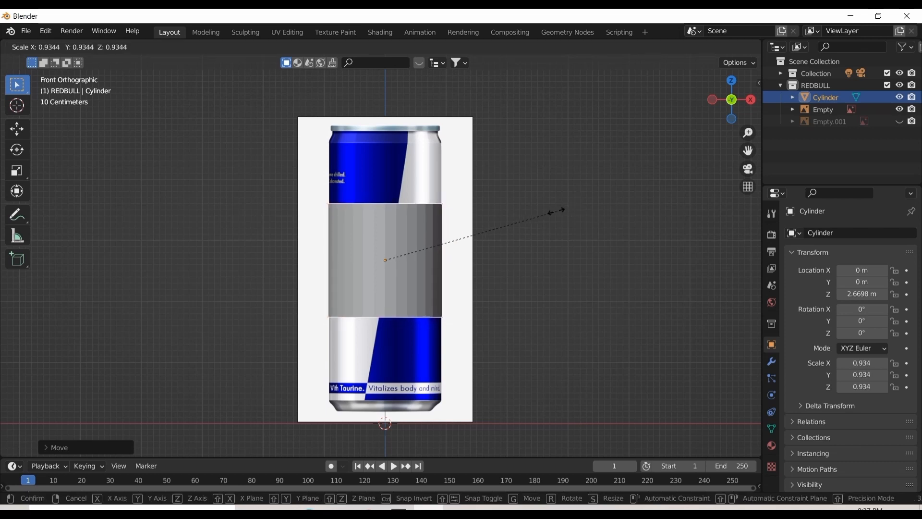
{"action": "left_click", "coordinate": [555, 215]}
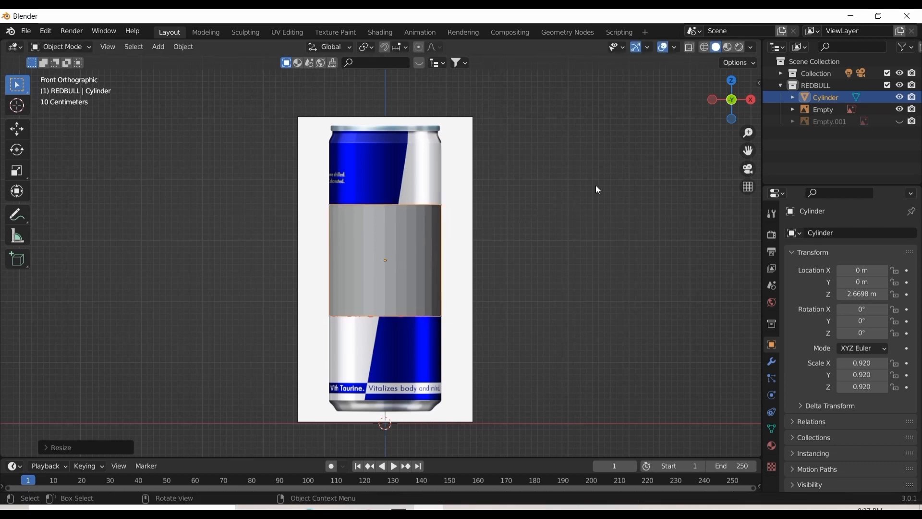
Check the cylinder's edges against the can in wireframe, fine-tune its scale to about 0.921, and restore solid shading
{"action": "left_click", "coordinate": [704, 48]}
{"action": "scroll", "coordinate": [480, 215], "scroll_direction": "up", "scroll_amount": 4}
{"action": "scroll", "coordinate": [513, 210], "scroll_direction": "up", "scroll_amount": 2}
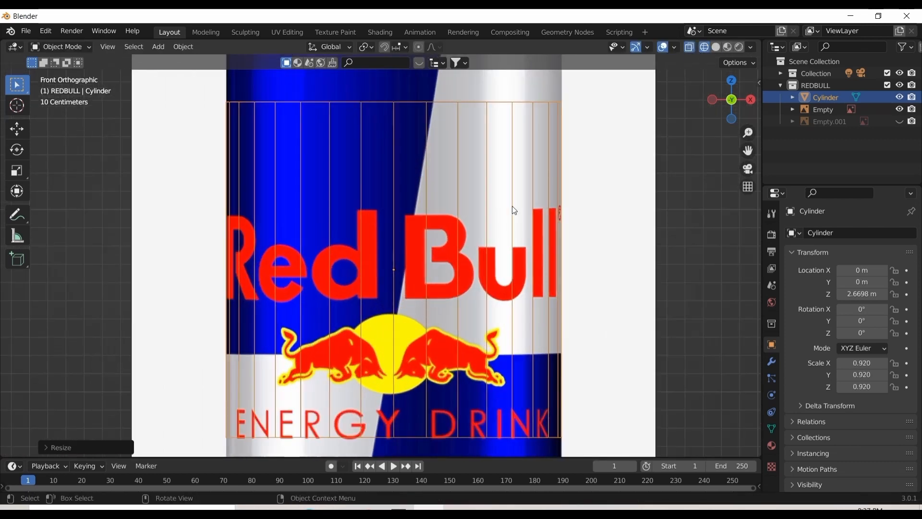
{"action": "scroll", "coordinate": [518, 206], "scroll_direction": "down", "scroll_amount": 2}
{"action": "scroll", "coordinate": [521, 208], "scroll_direction": "up", "scroll_amount": 1}
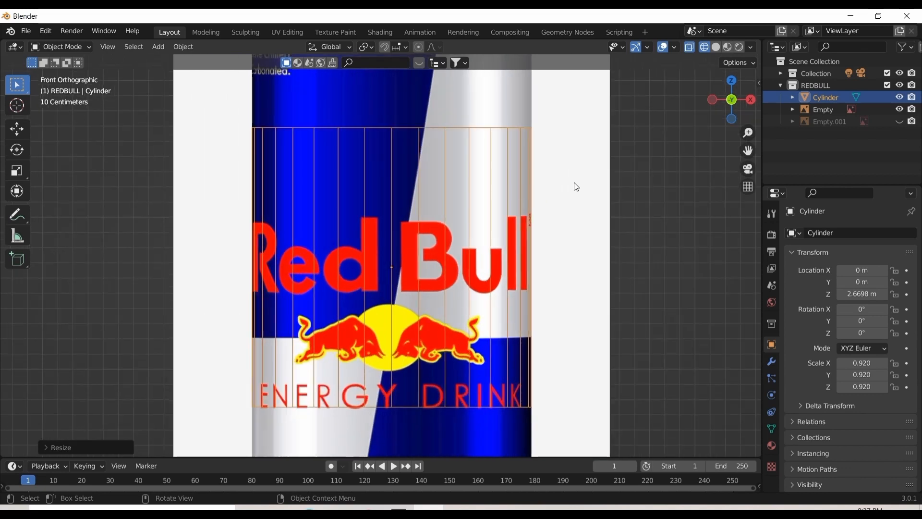
{"action": "key", "text": "s"}
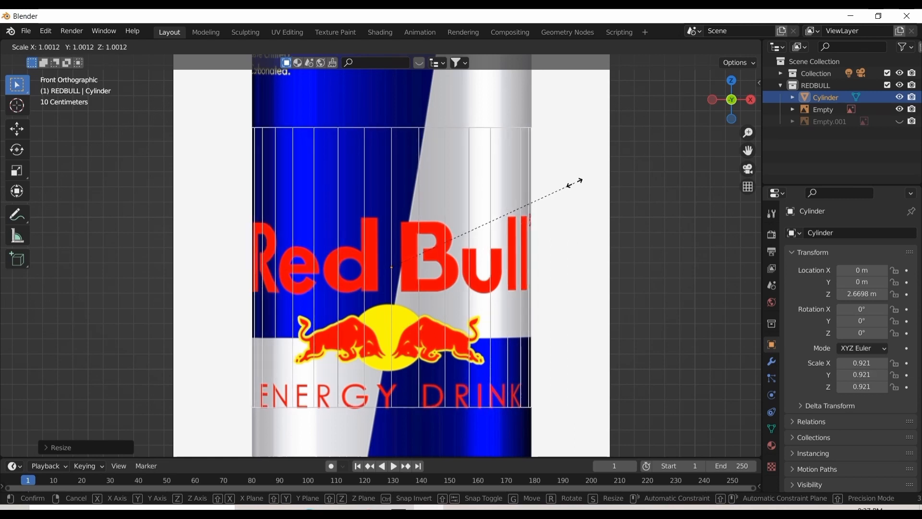
{"action": "left_click", "coordinate": [575, 182]}
{"action": "scroll", "coordinate": [576, 187], "scroll_direction": "down", "scroll_amount": 2}
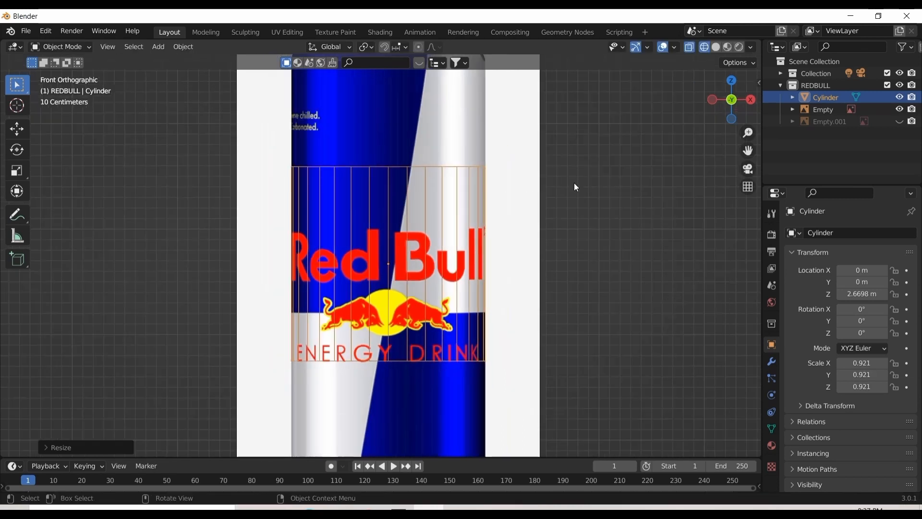
{"action": "left_click", "coordinate": [716, 48]}
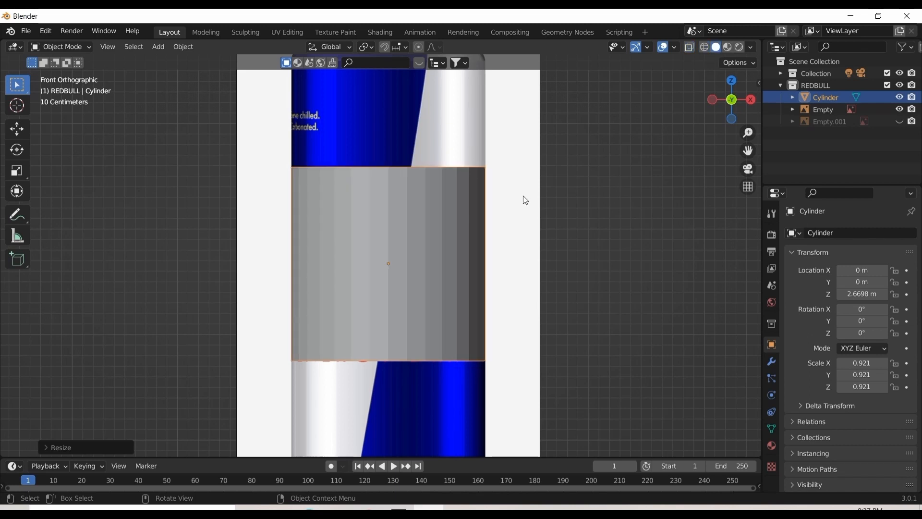
Stretch the cylinder's mesh along Z in Edit Mode until it covers most of the can's height
{"action": "left_click", "coordinate": [462, 217]}
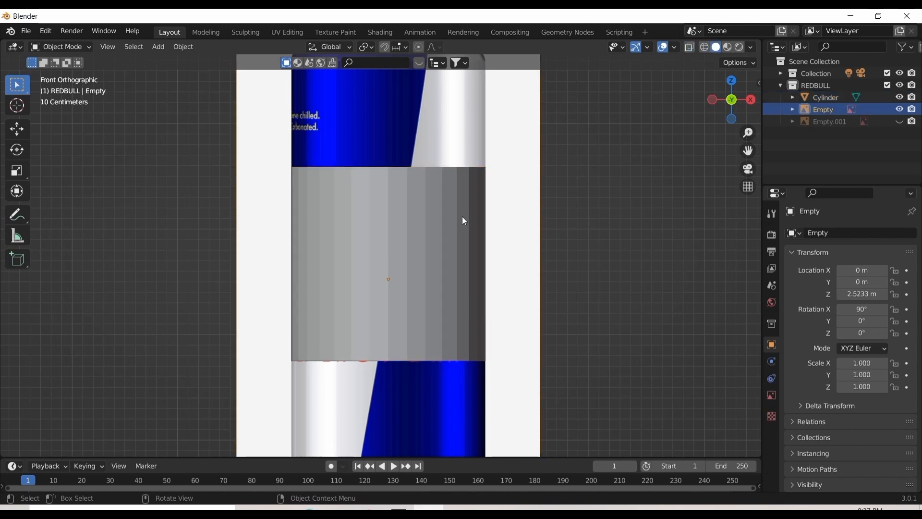
{"action": "left_click", "coordinate": [431, 222]}
{"action": "key", "text": "Tab"}
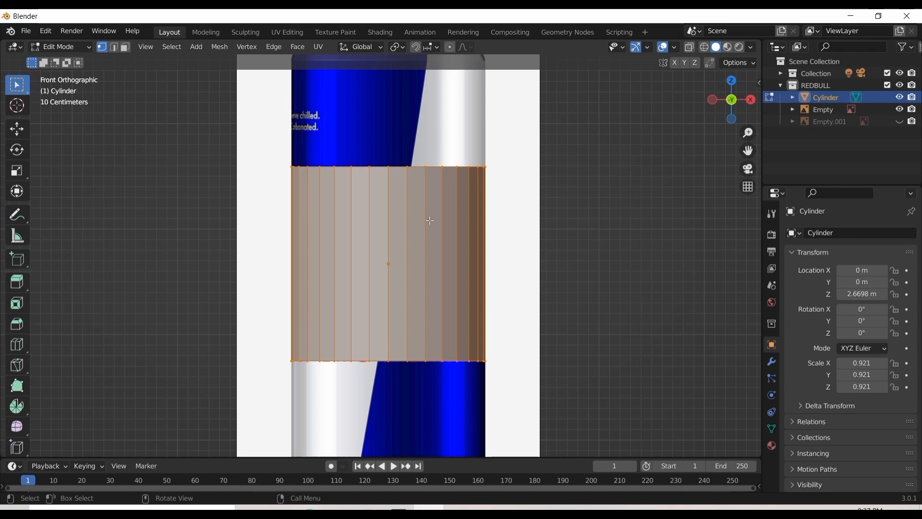
{"action": "scroll", "coordinate": [430, 220], "scroll_direction": "down", "scroll_amount": 3}
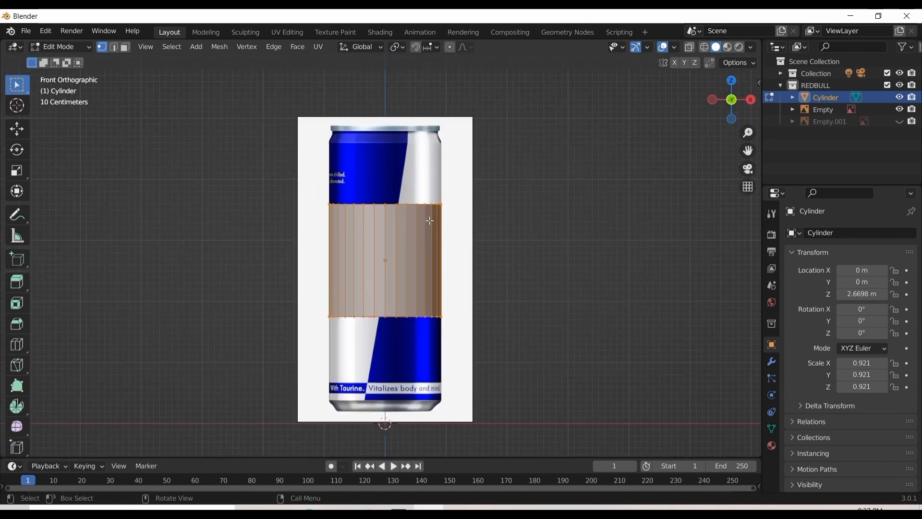
{"action": "key", "text": "s"}
{"action": "key", "text": "z"}
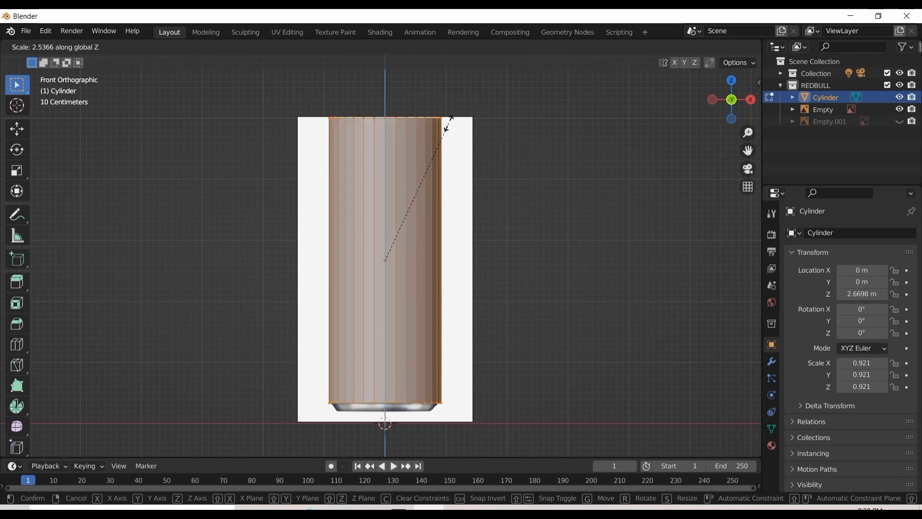
{"action": "left_click", "coordinate": [448, 135]}
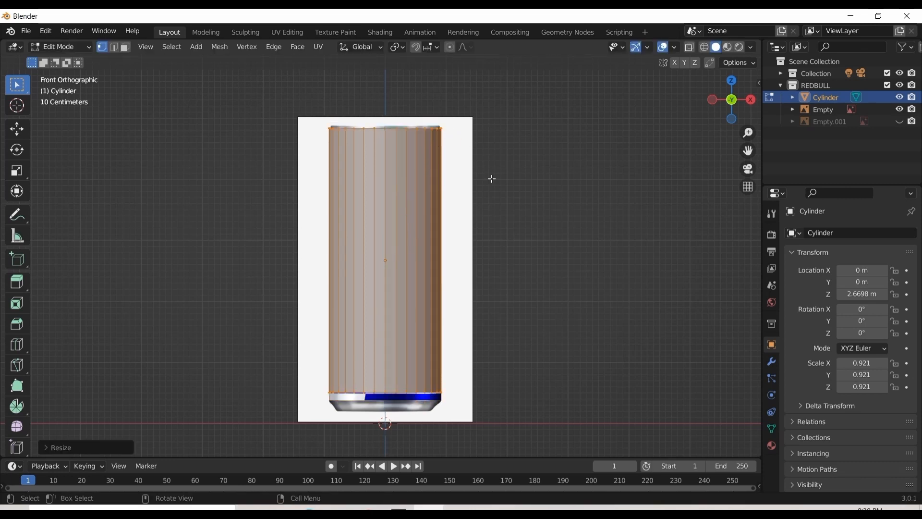
Lower the cylinder's mesh about 0.11 m along Z and stretch it vertically to the can's full height
{"action": "key", "text": "g"}
{"action": "key", "text": "z"}
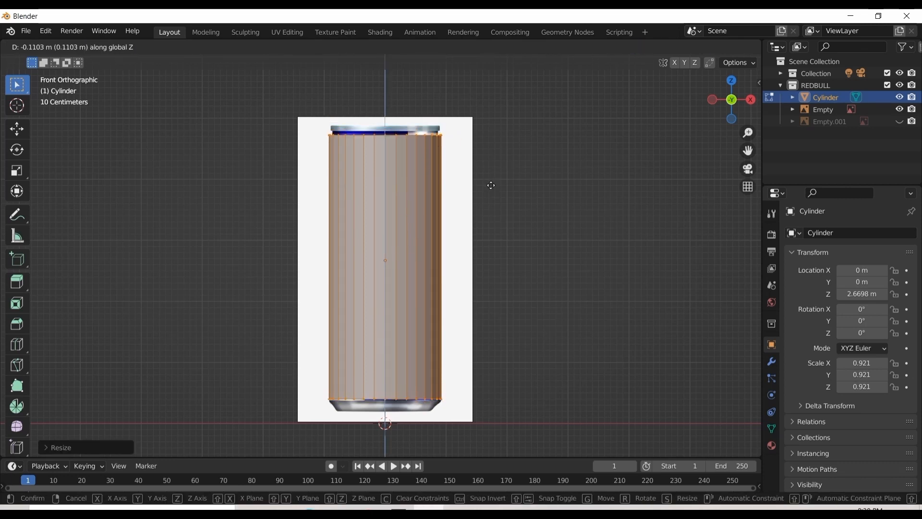
{"action": "left_click", "coordinate": [491, 186]}
{"action": "key", "text": "s"}
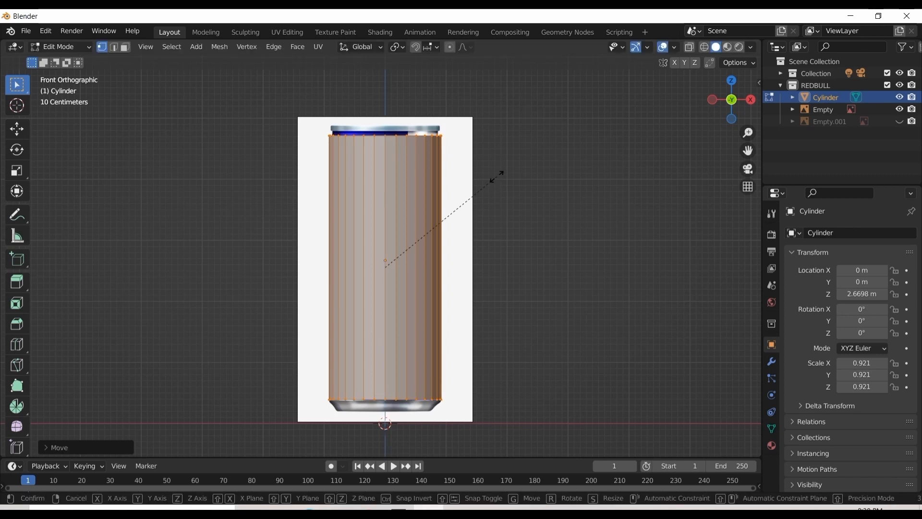
{"action": "key", "text": "z"}
{"action": "left_click", "coordinate": [500, 165]}
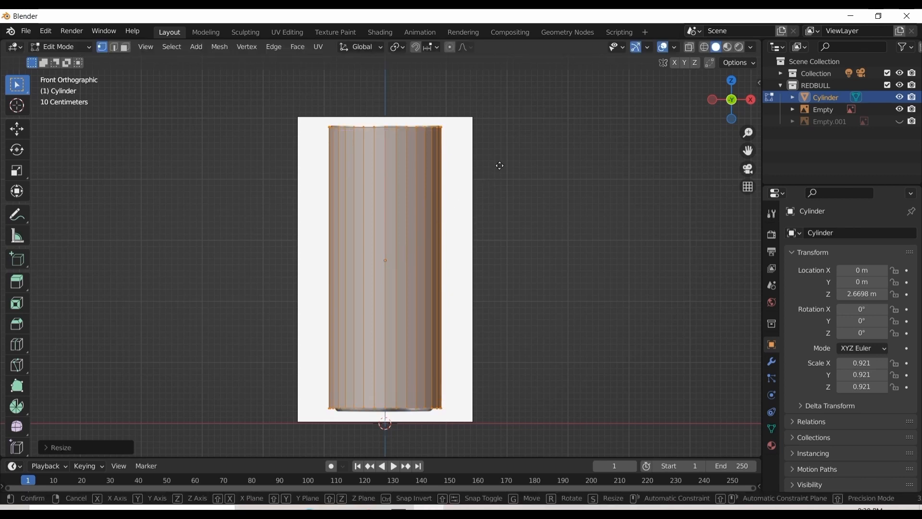
Nudge the cylinder's mesh down about 0.016 m along Z to align it with the can, and check it from an angle
{"action": "key", "text": "g"}
{"action": "key", "text": "z"}
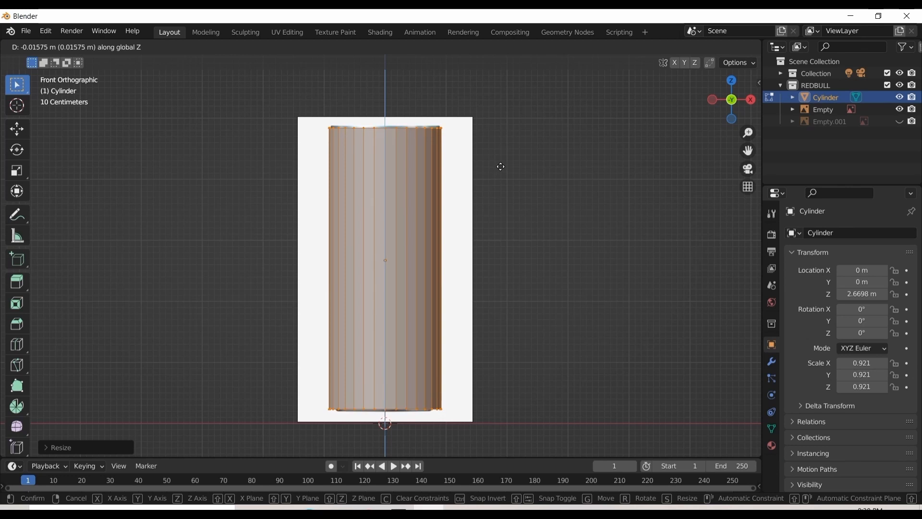
{"action": "left_click", "coordinate": [501, 167]}
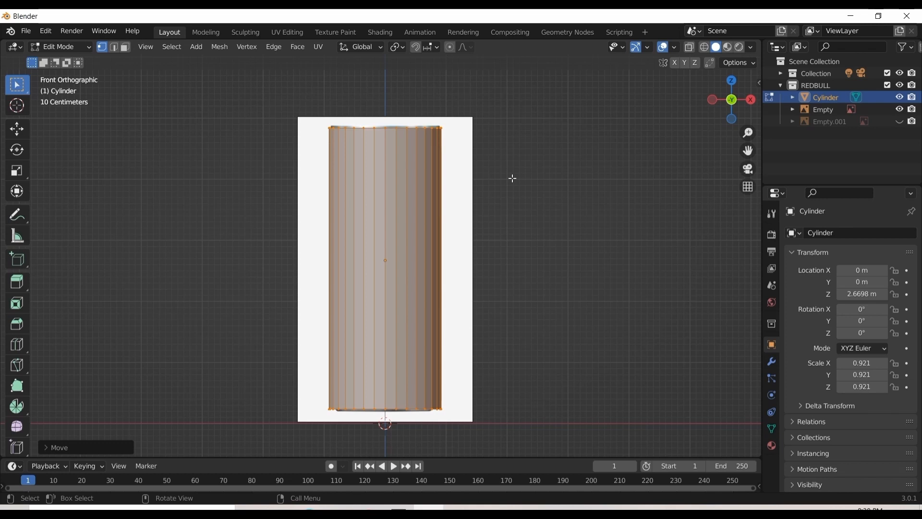
{"action": "mouse_move", "coordinate": [731, 96]}
{"action": "left_mouse_down"}
{"action": "mouse_move", "coordinate": [740, 92]}
{"action": "mouse_move", "coordinate": [732, 83]}
{"action": "left_mouse_up"}
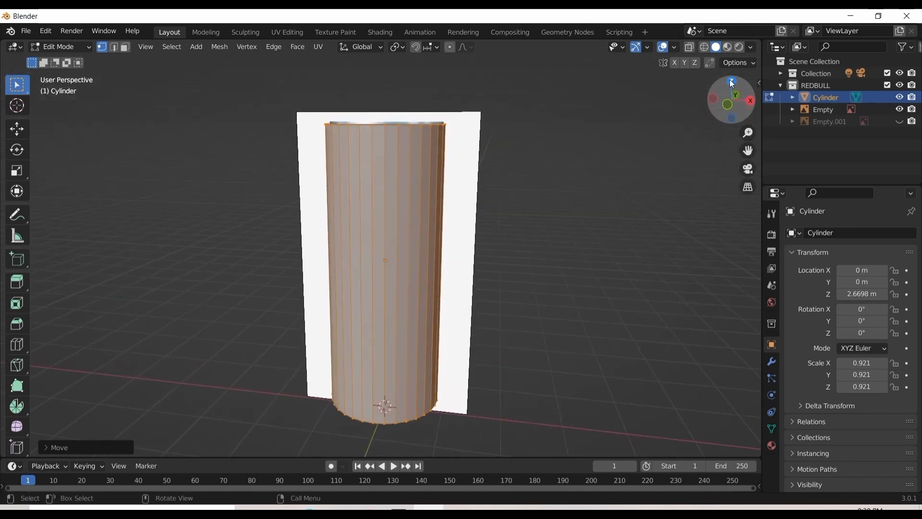
{"action": "key", "text": "KP_1"}
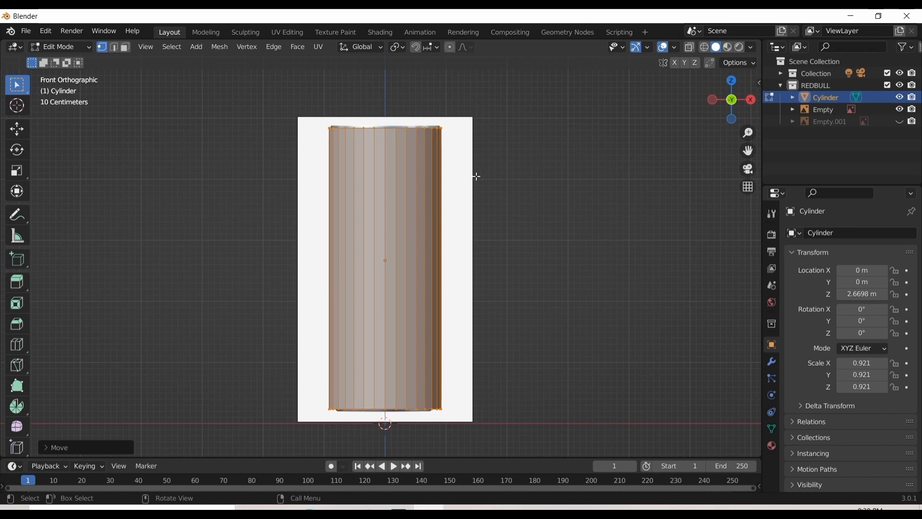
Turn on X-ray display and compare the cylinder's outline with the can image
{"action": "key", "text": "alt+z"}
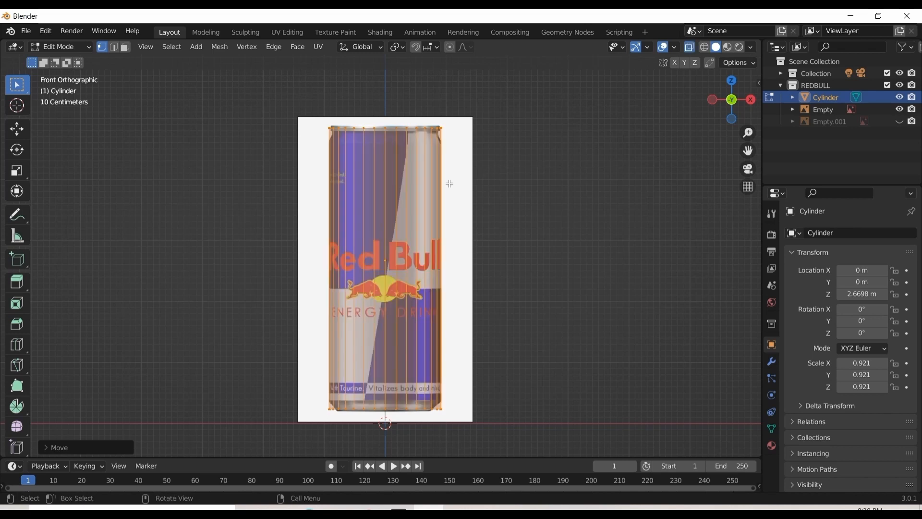
{"action": "scroll", "coordinate": [449, 183], "scroll_direction": "up", "scroll_amount": 1}
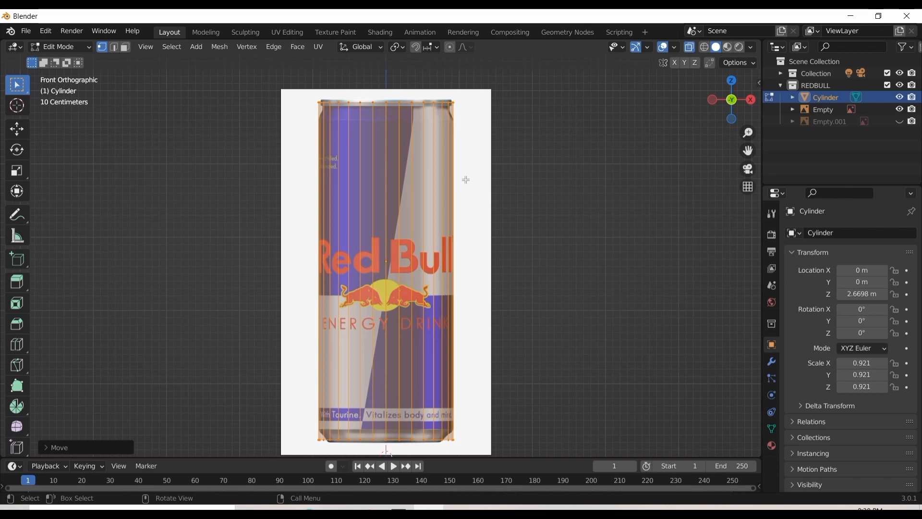
{"action": "scroll", "coordinate": [546, 178], "scroll_direction": "up", "scroll_amount": 3}
{"action": "scroll", "coordinate": [531, 177], "scroll_direction": "down", "scroll_amount": 3}
{"action": "scroll", "coordinate": [510, 178], "scroll_direction": "up", "scroll_amount": 2}
{"action": "scroll", "coordinate": [511, 179], "scroll_direction": "down", "scroll_amount": 1}
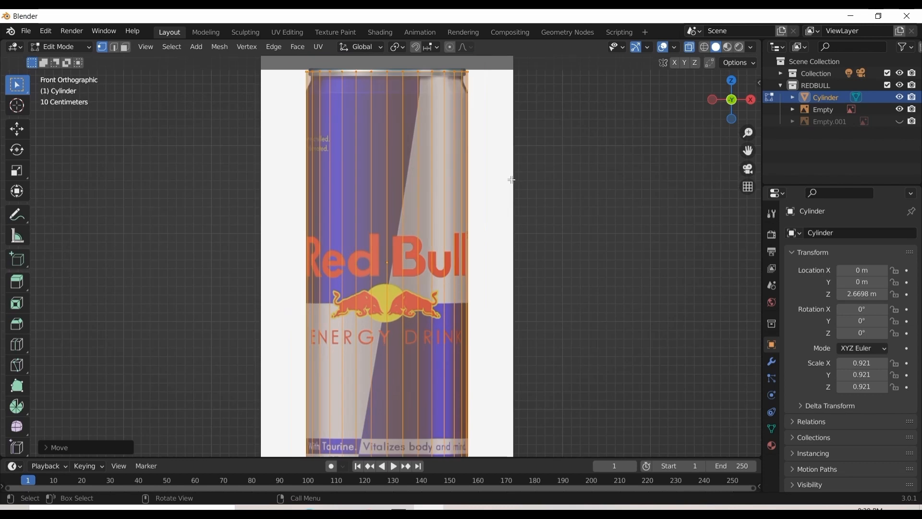
Select the cylinder's top ring of vertices and raise it about 0.02 m along Z to meet the can's top edge
{"action": "scroll", "coordinate": [511, 179], "scroll_direction": "down", "scroll_amount": 1}
{"action": "left_click_drag", "start_coordinate": [747, 150], "coordinate": [747, 174]}
{"action": "left_click", "coordinate": [576, 178]}
{"action": "left_click_drag", "start_coordinate": [478, 91], "coordinate": [259, 143]}
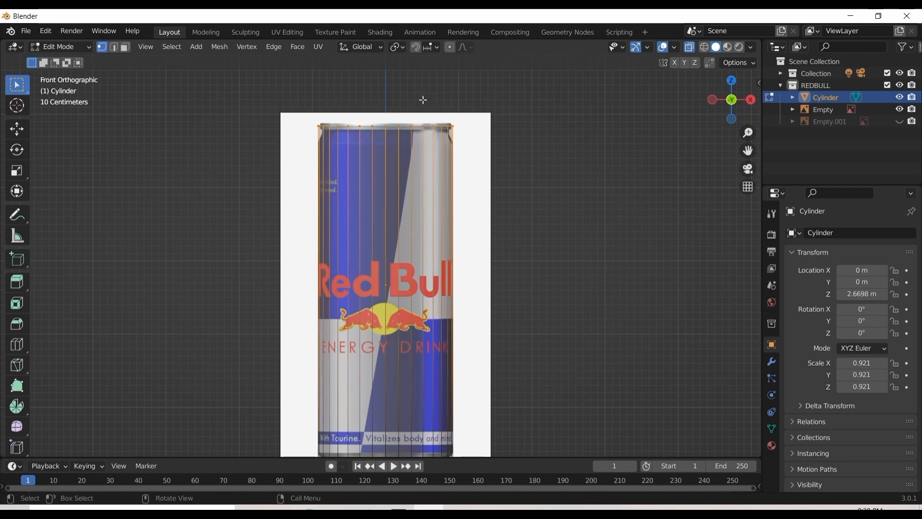
{"action": "key", "text": "g"}
{"action": "key", "text": "z"}
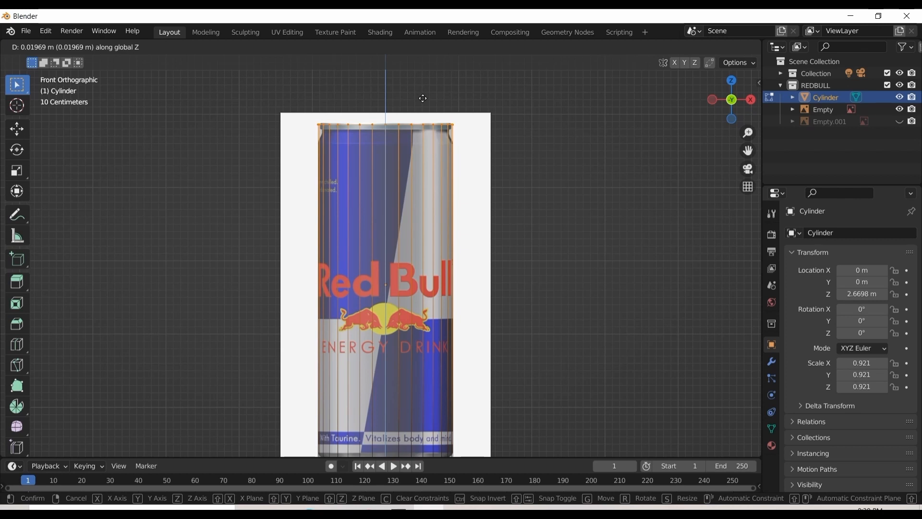
{"action": "left_click", "coordinate": [422, 98]}
Select the cylinder's bottom ring of vertices and lower it about 0.02 m along Z to the can's base
{"action": "scroll", "coordinate": [557, 126], "scroll_direction": "down", "scroll_amount": 2}
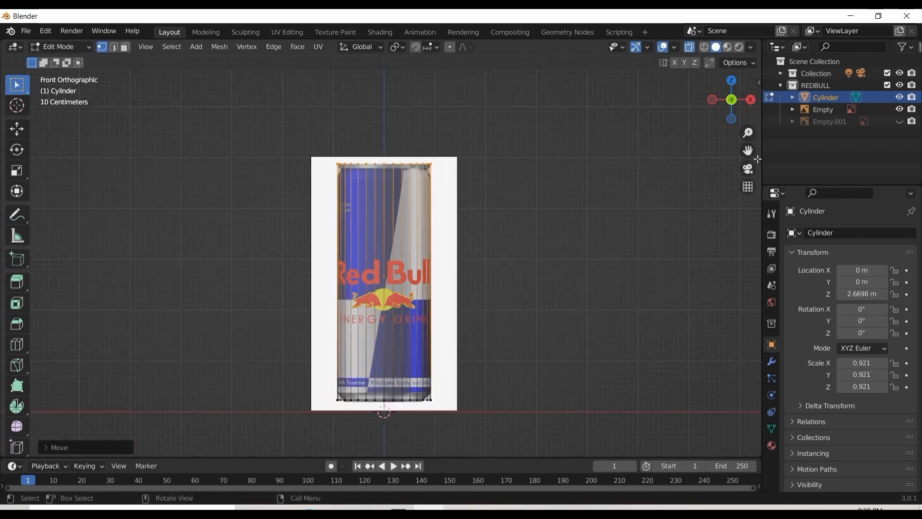
{"action": "scroll", "coordinate": [477, 241], "scroll_direction": "up", "scroll_amount": 3}
{"action": "left_click_drag", "start_coordinate": [512, 371], "coordinate": [468, 419]}
{"action": "key", "text": "a"}
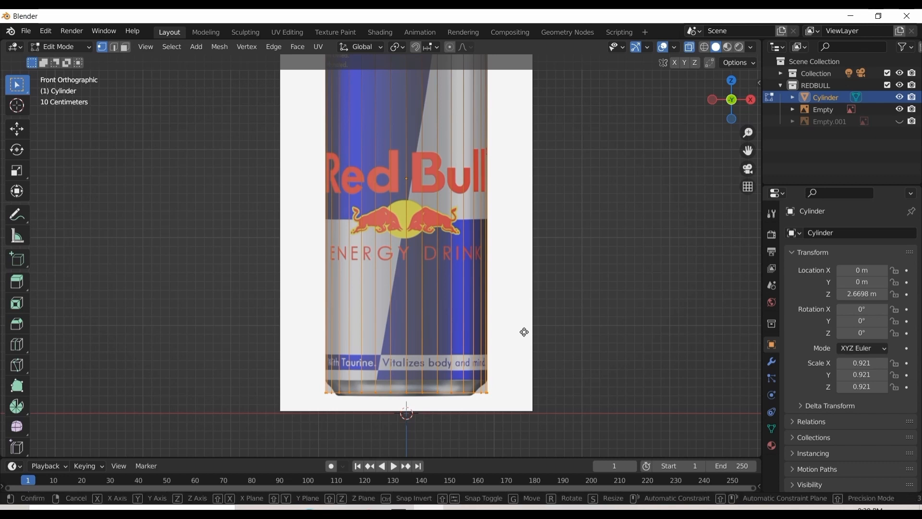
{"action": "key", "text": "g"}
{"action": "key", "text": "z"}
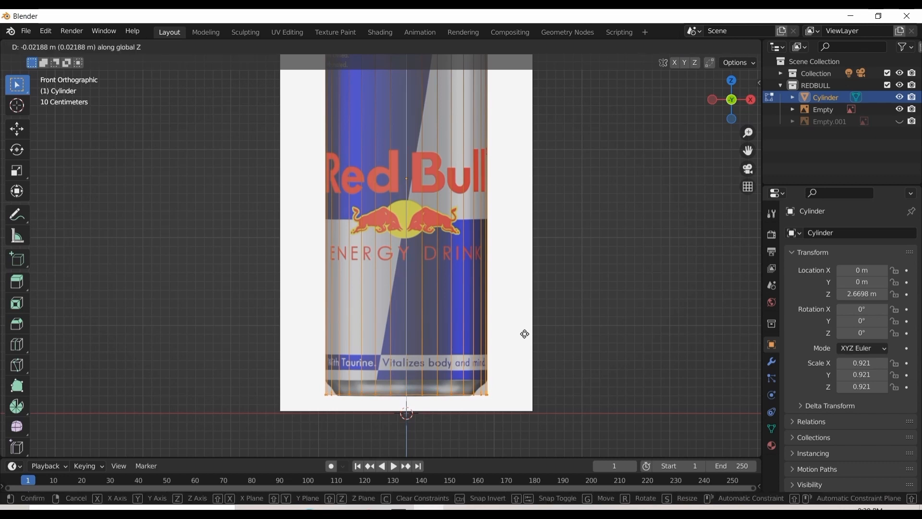
{"action": "left_click", "coordinate": [525, 335]}
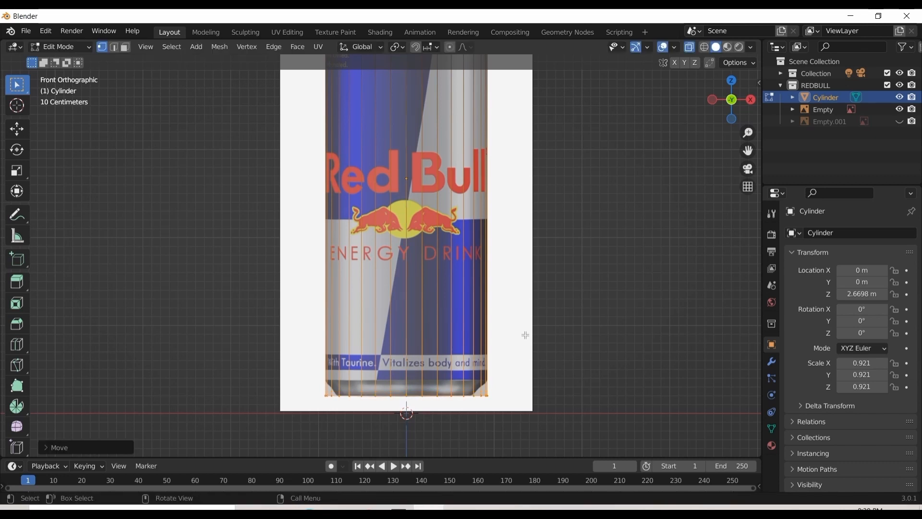
Add two horizontal loop cuts around the cylinder, one above the Red Bull lettering and one at the ENERGY DRINK text
{"action": "scroll", "coordinate": [579, 288], "scroll_direction": "down", "scroll_amount": 3}
{"action": "left_click_drag", "start_coordinate": [749, 152], "coordinate": [750, 192]}
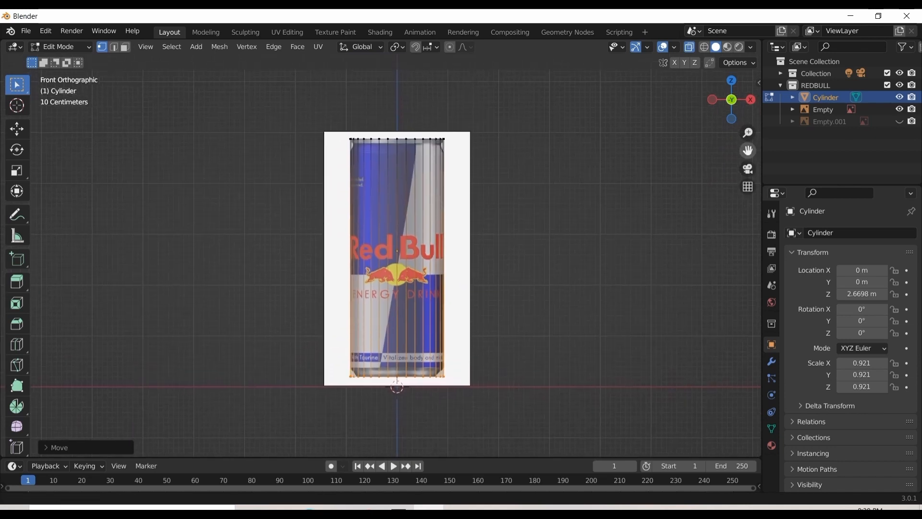
{"action": "scroll", "coordinate": [619, 165], "scroll_direction": "up", "scroll_amount": 2}
{"action": "left_click", "coordinate": [571, 201]}
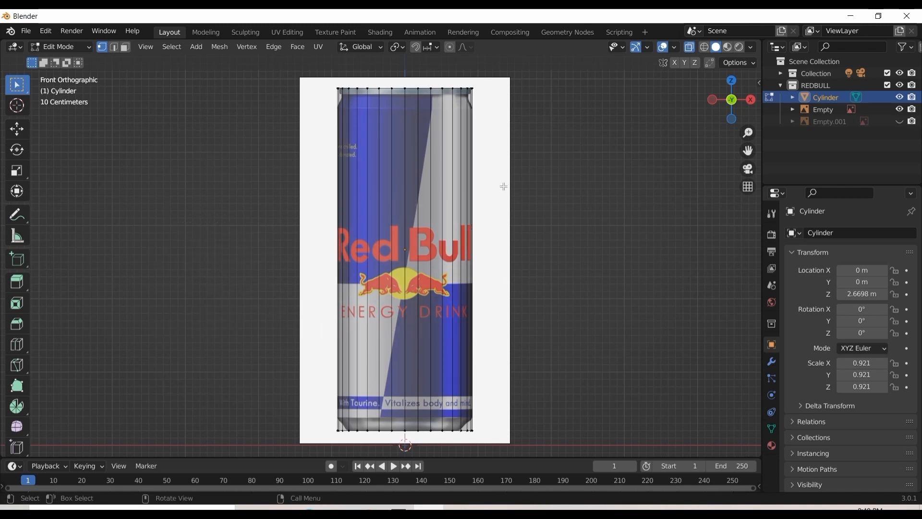
{"action": "key", "text": "ctrl+r"}
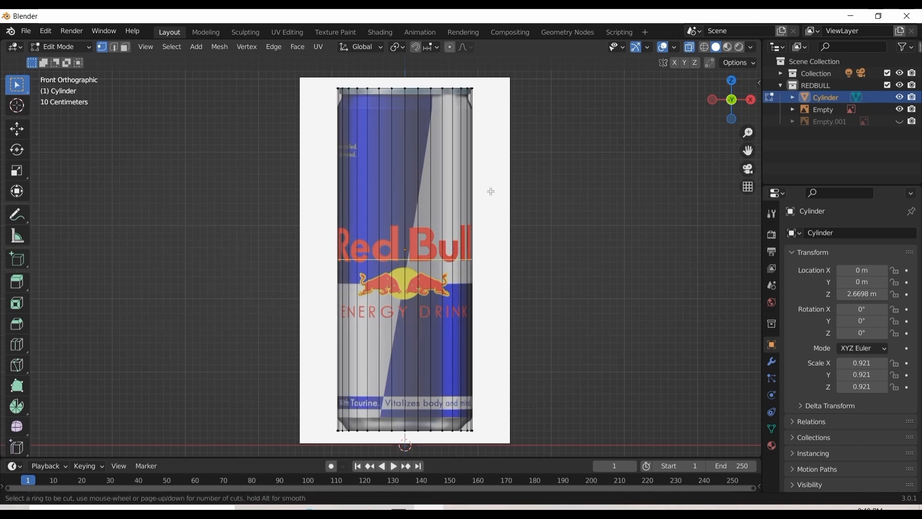
{"action": "left_click", "coordinate": [491, 192]}
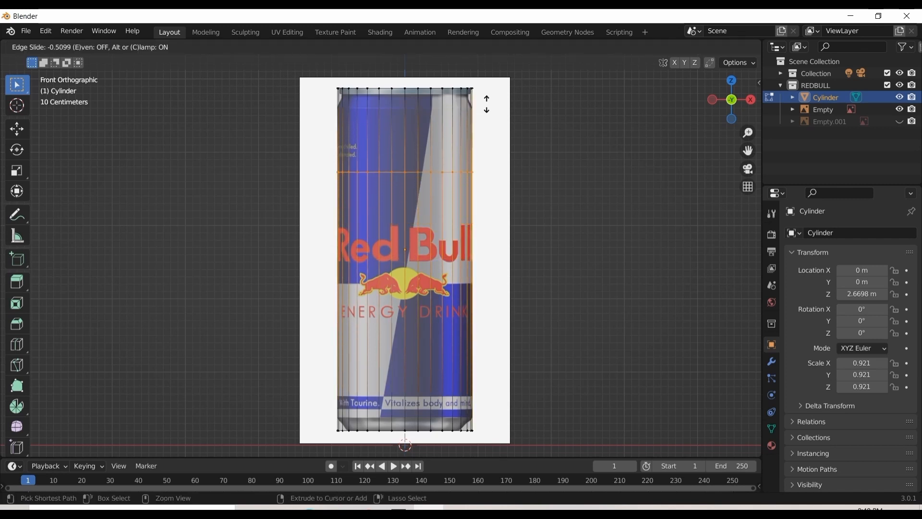
{"action": "left_click", "coordinate": [479, 125]}
{"action": "key", "text": "ctrl+r"}
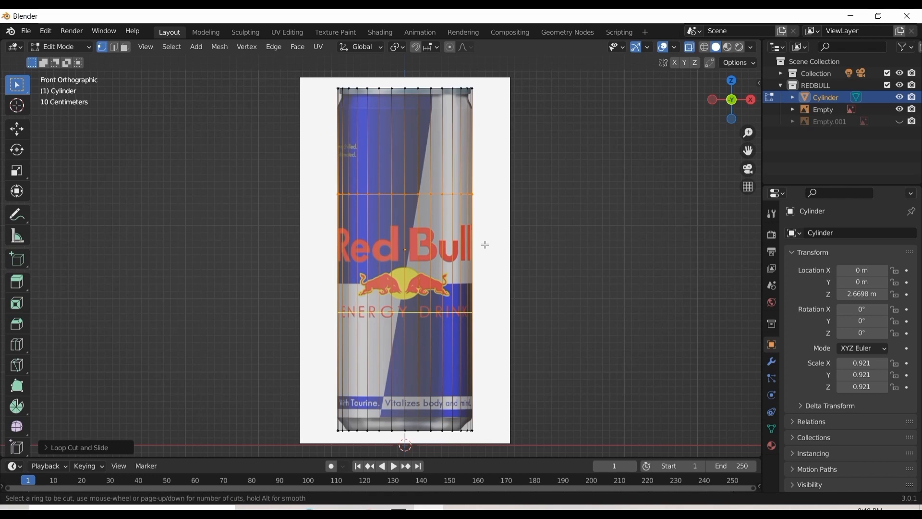
{"action": "left_click", "coordinate": [486, 227]}
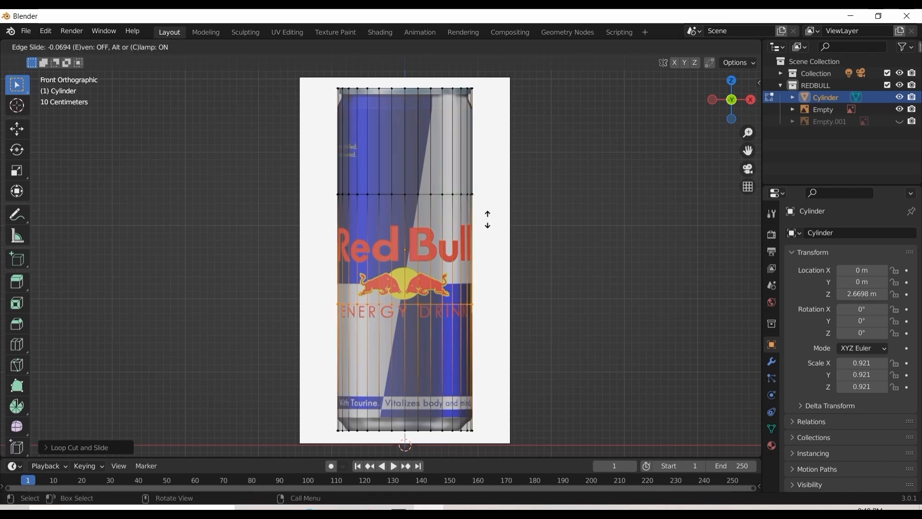
{"action": "left_click", "coordinate": [487, 220]}
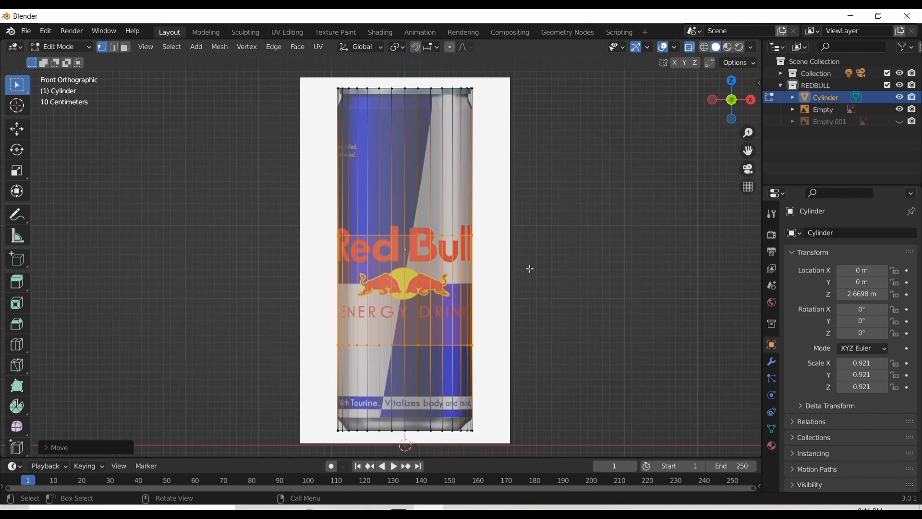
Scale the two new edge loops apart along Z by about 2.32, placing the lower one where the can's base starts to taper
{"action": "key", "text": "s"}
{"action": "key", "text": "z"}
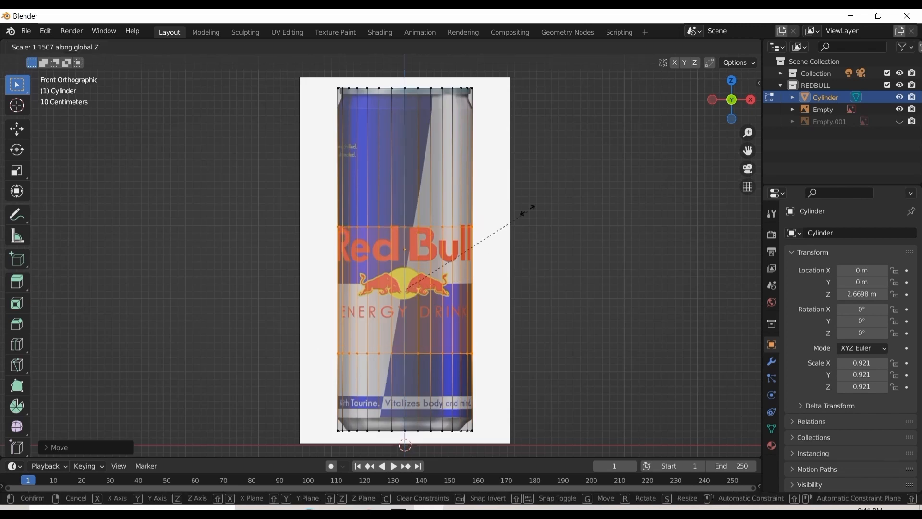
{"action": "left_click", "coordinate": [548, 434]}
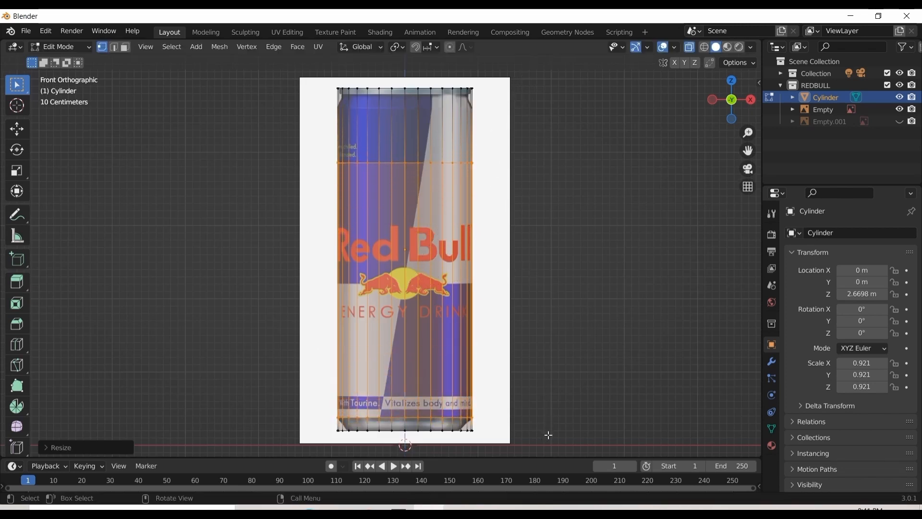
Select only the upper edge loop and raise it about 0.94 m along Z to just under the can's rim
{"action": "left_click", "coordinate": [495, 144]}
{"action": "left_click_drag", "start_coordinate": [497, 143], "coordinate": [276, 206]}
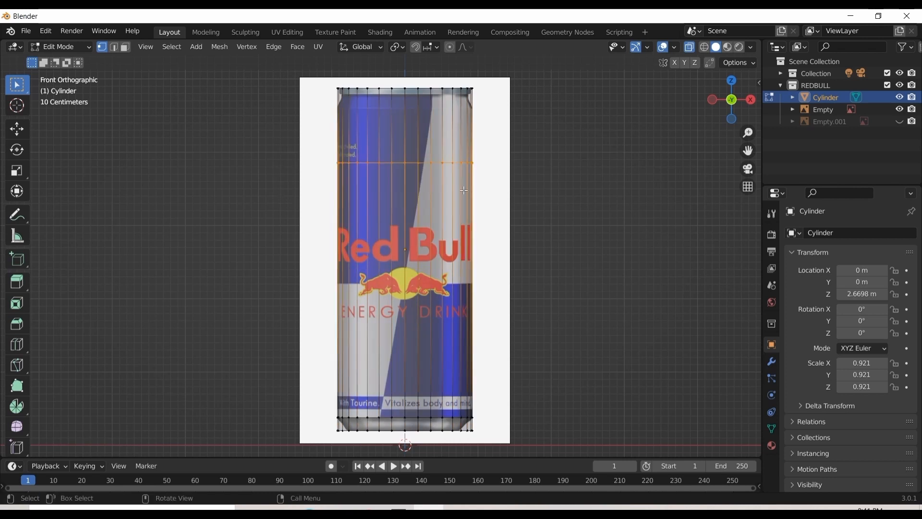
{"action": "key", "text": "s"}
{"action": "key", "text": "z"}
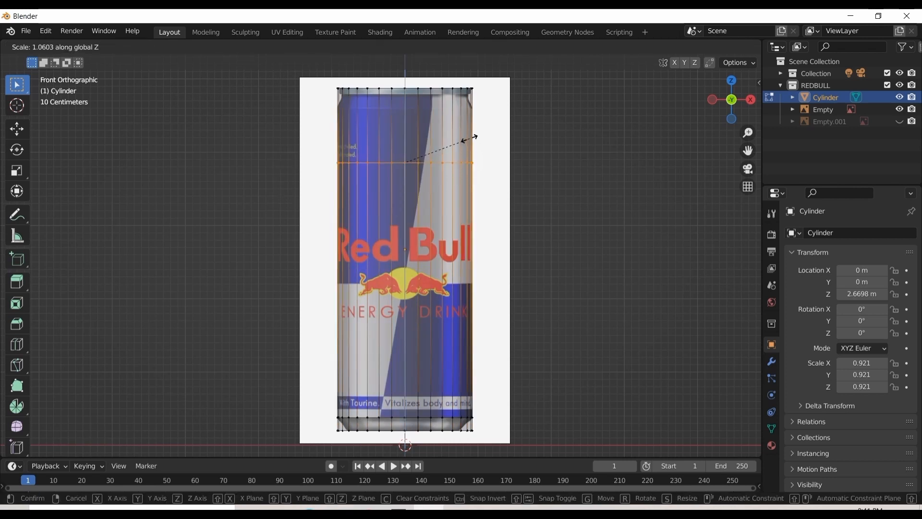
{"action": "left_click", "coordinate": [470, 139]}
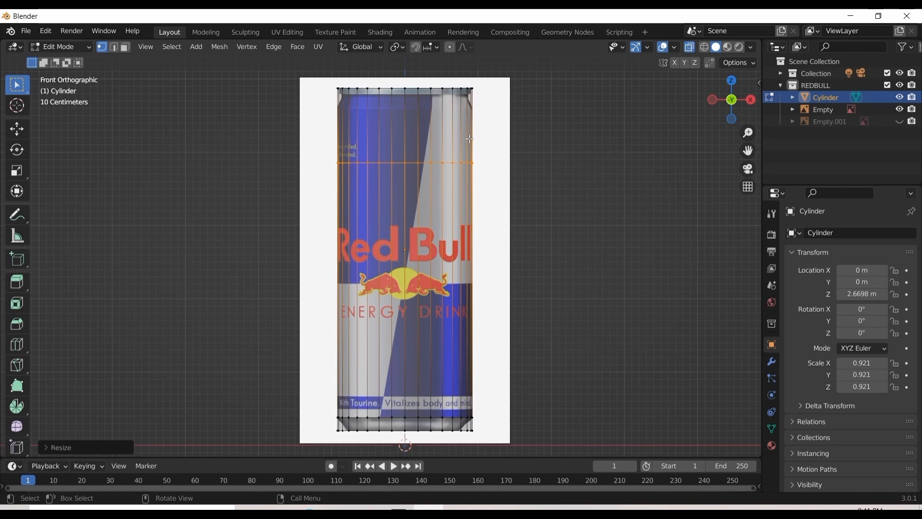
{"action": "key", "text": "g"}
{"action": "key", "text": "z"}
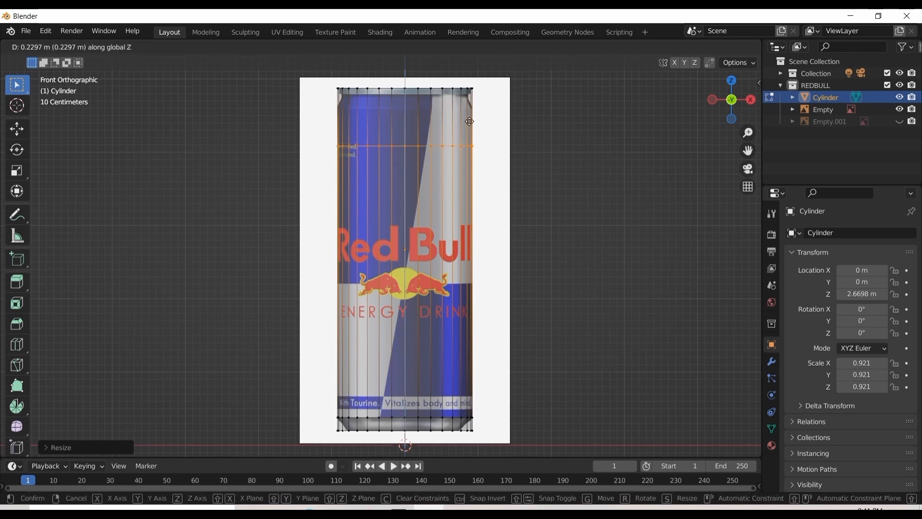
{"action": "left_click", "coordinate": [473, 70]}
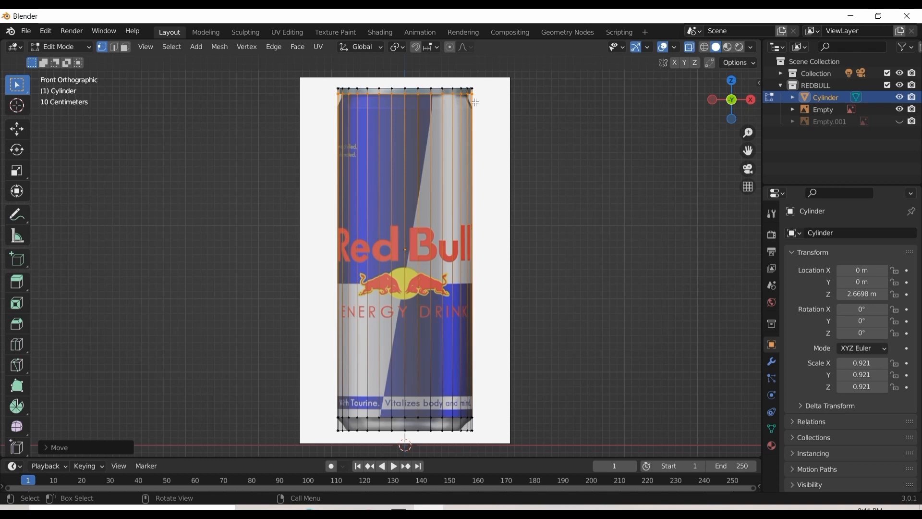
Lower the upper edge loop about 0.2 m along Z to where the can's shoulder starts to narrow
{"action": "scroll", "coordinate": [497, 95], "scroll_direction": "up", "scroll_amount": 2}
{"action": "left_click_drag", "start_coordinate": [747, 150], "coordinate": [748, 264]}
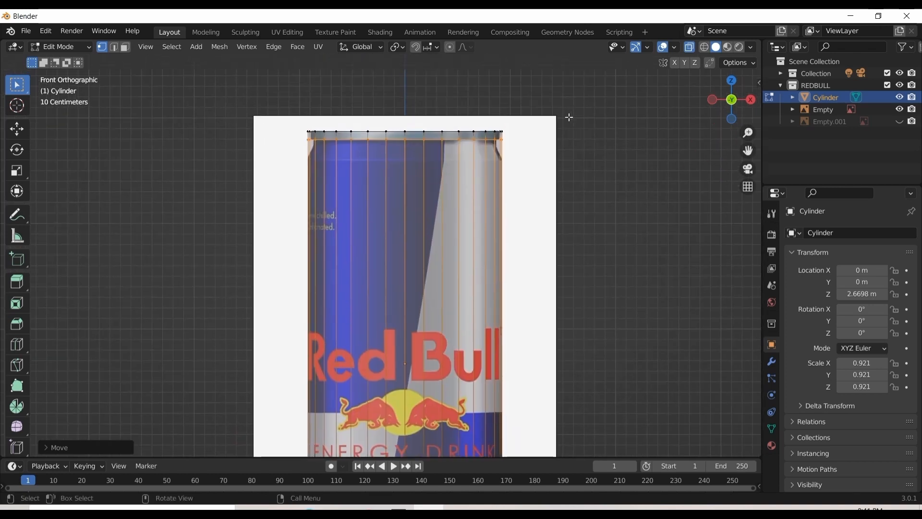
{"action": "key", "text": "g"}
{"action": "key", "text": "z"}
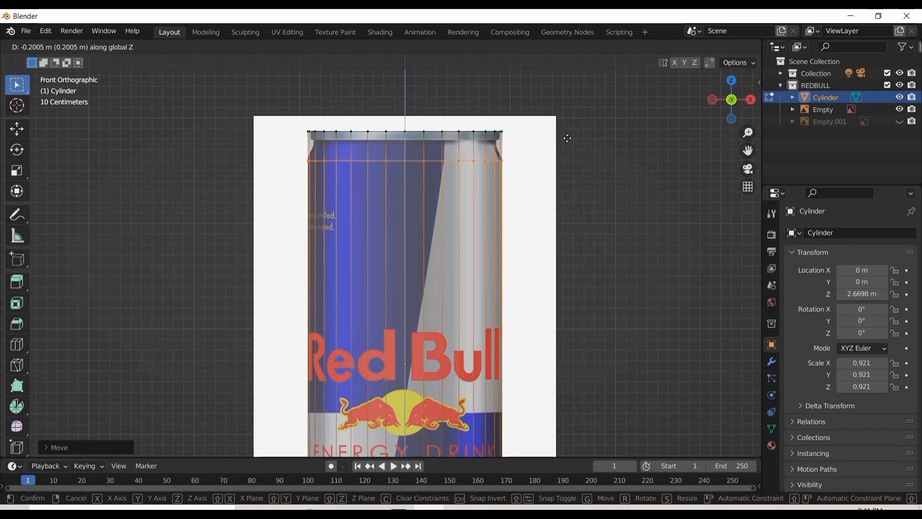
{"action": "left_click", "coordinate": [567, 137]}
Examine how the cylinder's edge loops and sides line up with the can image at the base, middle and top
{"action": "scroll", "coordinate": [567, 137], "scroll_direction": "down", "scroll_amount": 2}
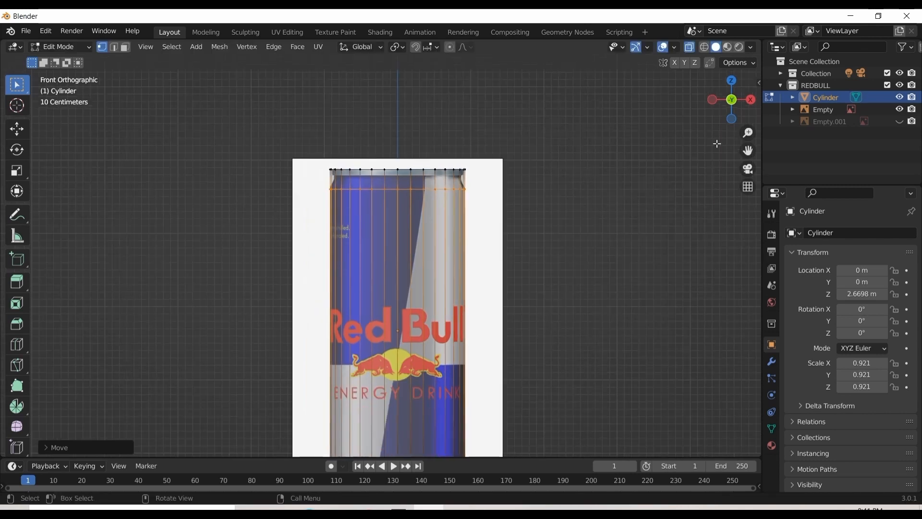
{"action": "left_click_drag", "start_coordinate": [748, 151], "coordinate": [762, 132]}
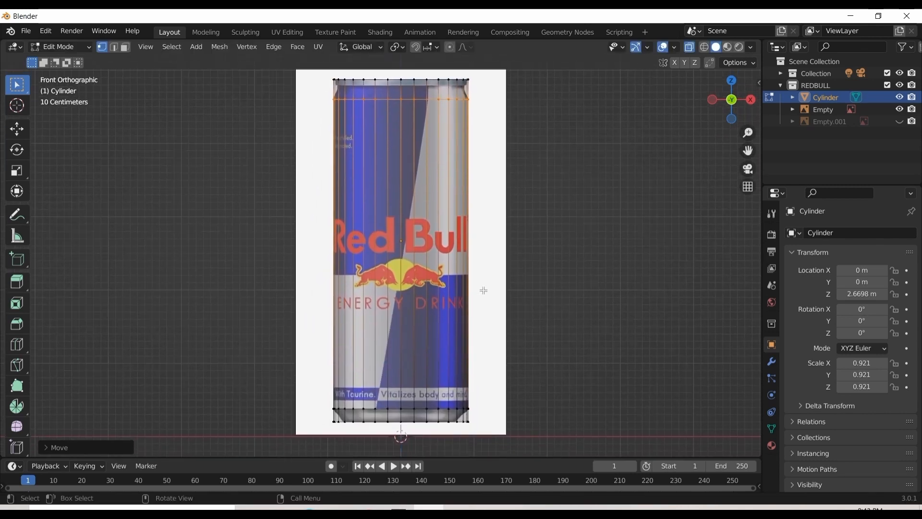
{"action": "scroll", "coordinate": [474, 348], "scroll_direction": "up", "scroll_amount": 5}
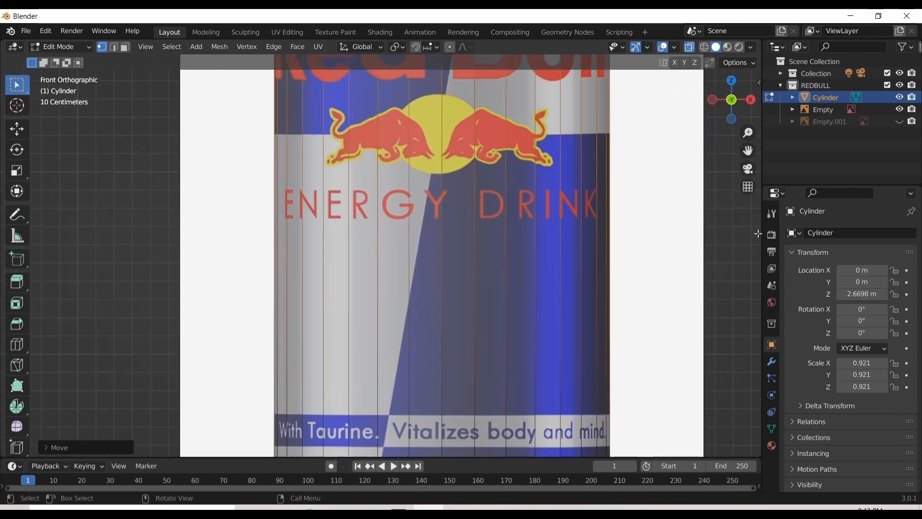
{"action": "left_click_drag", "start_coordinate": [748, 151], "coordinate": [732, 85]}
{"action": "scroll", "coordinate": [650, 306], "scroll_direction": "up", "scroll_amount": 1}
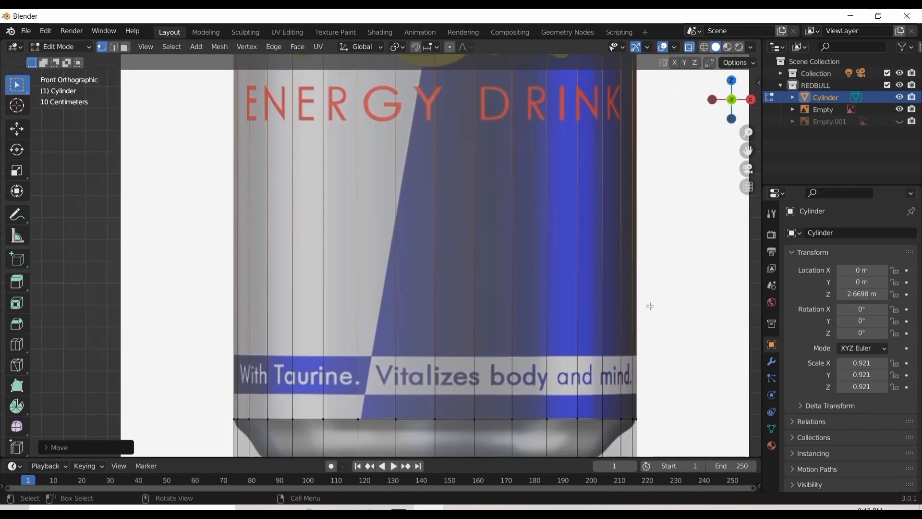
{"action": "scroll", "coordinate": [650, 306], "scroll_direction": "down", "scroll_amount": 5}
{"action": "left_click_drag", "start_coordinate": [747, 151], "coordinate": [753, 331]}
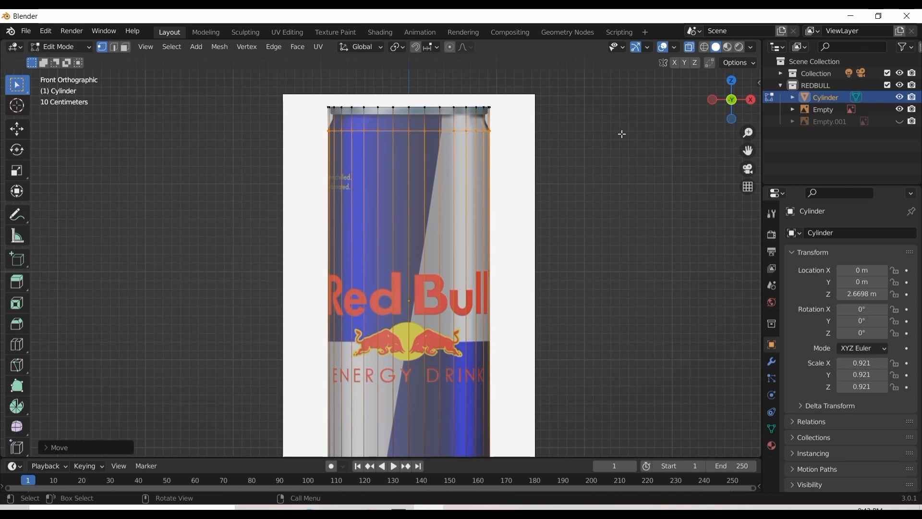
{"action": "scroll", "coordinate": [623, 134], "scroll_direction": "up", "scroll_amount": 3}
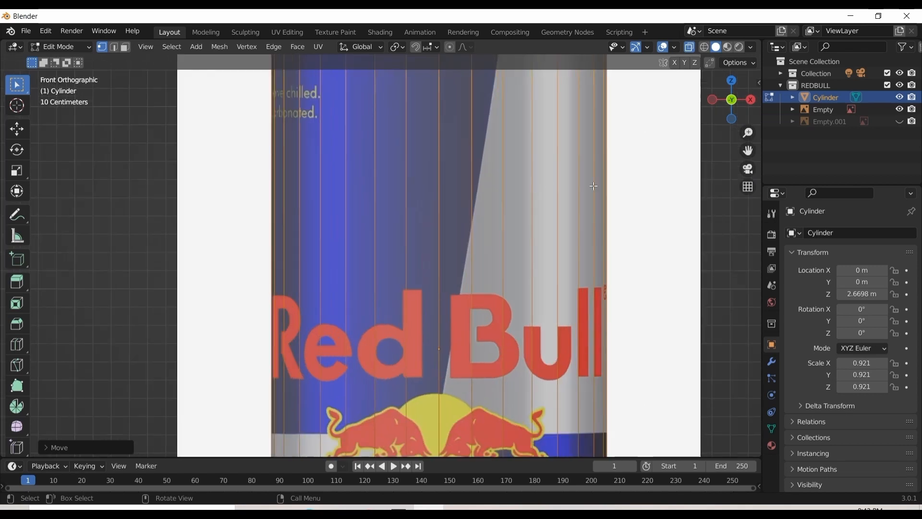
{"action": "scroll", "coordinate": [528, 188], "scroll_direction": "down", "scroll_amount": 3}
{"action": "scroll", "coordinate": [512, 189], "scroll_direction": "up", "scroll_amount": 1}
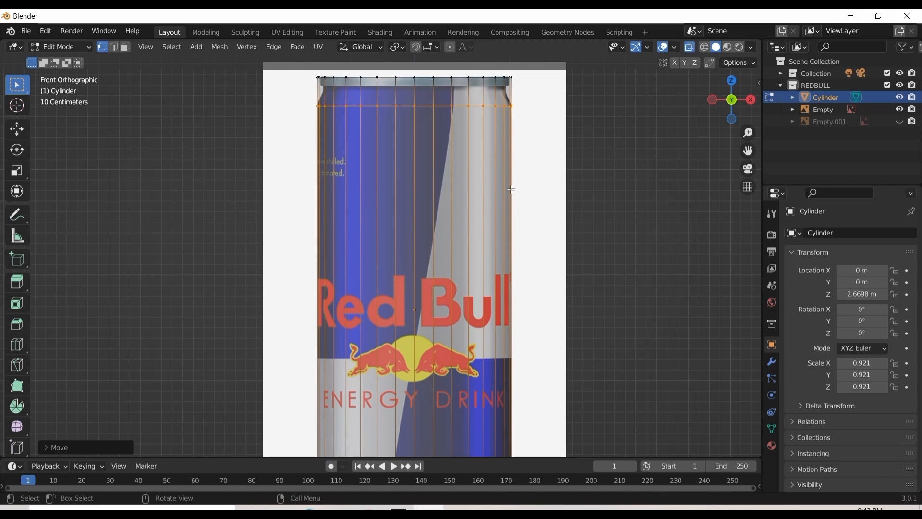
{"action": "scroll", "coordinate": [511, 205], "scroll_direction": "up", "scroll_amount": 2}
{"action": "scroll", "coordinate": [522, 226], "scroll_direction": "down", "scroll_amount": 2}
{"action": "scroll", "coordinate": [572, 213], "scroll_direction": "up", "scroll_amount": 2}
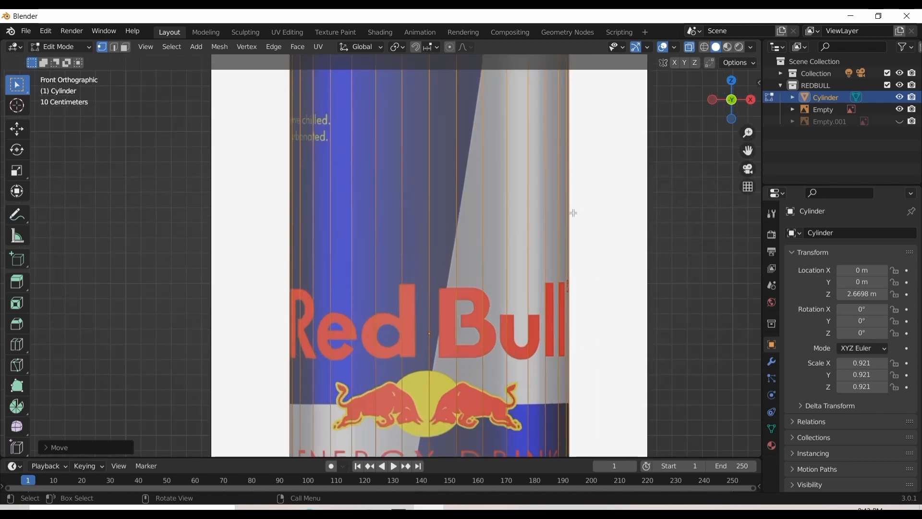
{"action": "scroll", "coordinate": [573, 213], "scroll_direction": "down", "scroll_amount": 5}
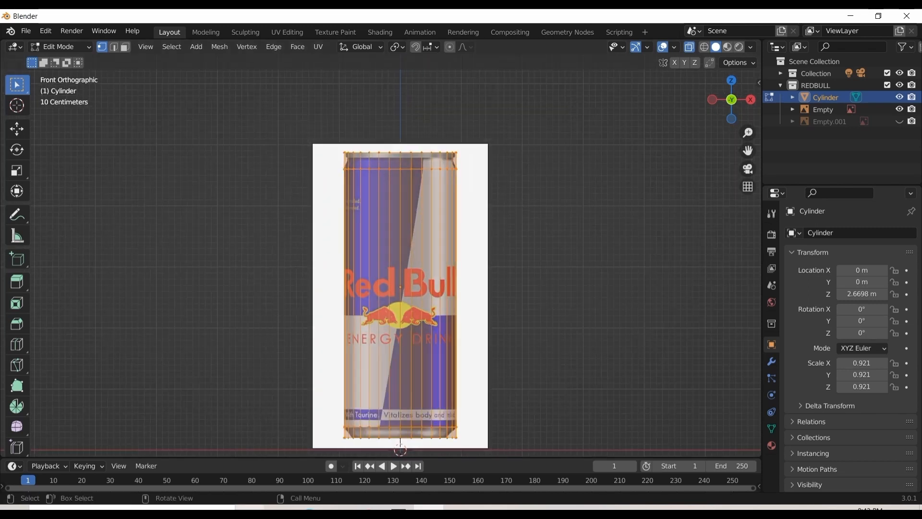
Scale the cylinder's entire mesh down uniformly so that it sits slightly inside the can's outline
{"action": "scroll", "coordinate": [435, 325], "scroll_direction": "up", "scroll_amount": 1}
{"action": "scroll", "coordinate": [446, 297], "scroll_direction": "down", "scroll_amount": 3}
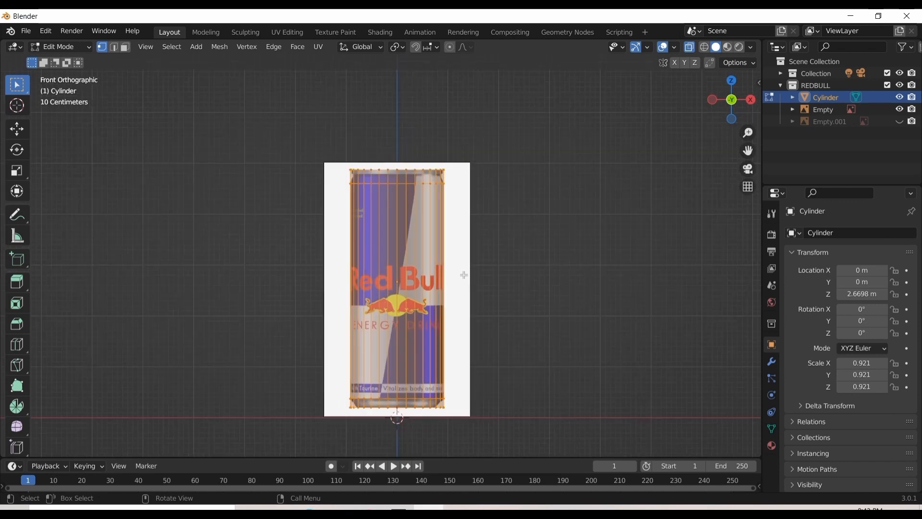
{"action": "scroll", "coordinate": [460, 274], "scroll_direction": "up", "scroll_amount": 3}
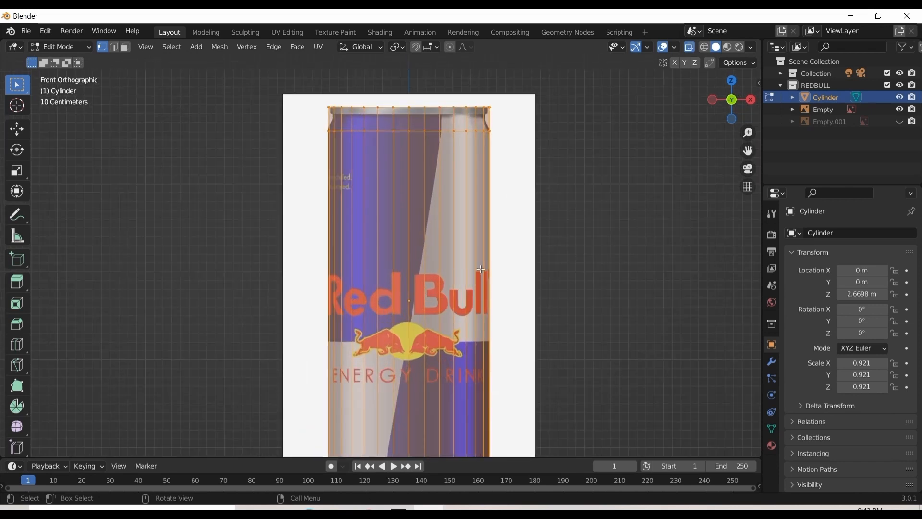
{"action": "key", "text": "s"}
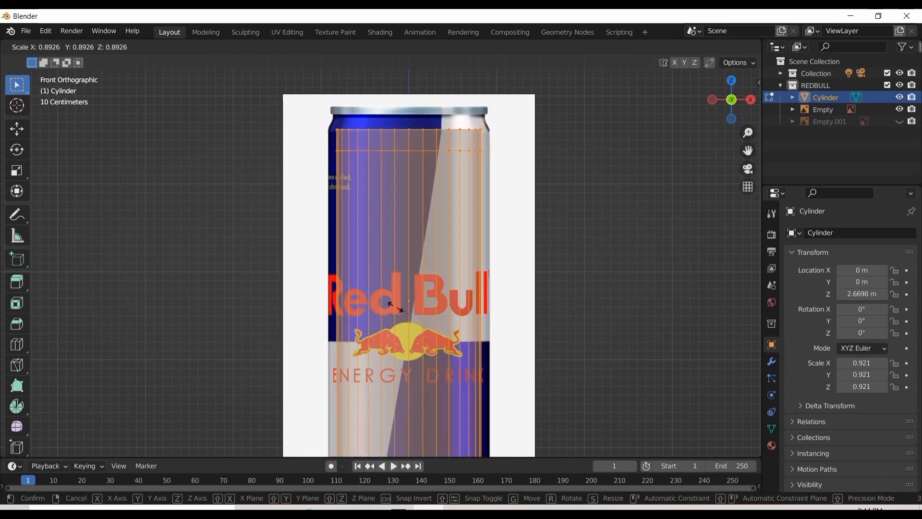
{"action": "left_click", "coordinate": [466, 298]}
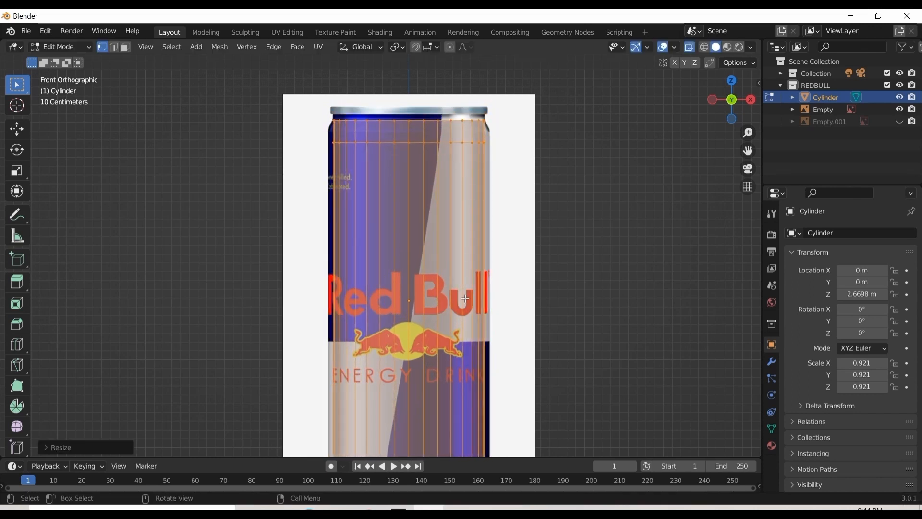
Undo the last uniform scaling of the cylinder's mesh and restore the front view
{"action": "key", "text": "ctrl+z"}
{"action": "scroll", "coordinate": [536, 258], "scroll_direction": "down", "scroll_amount": 1}
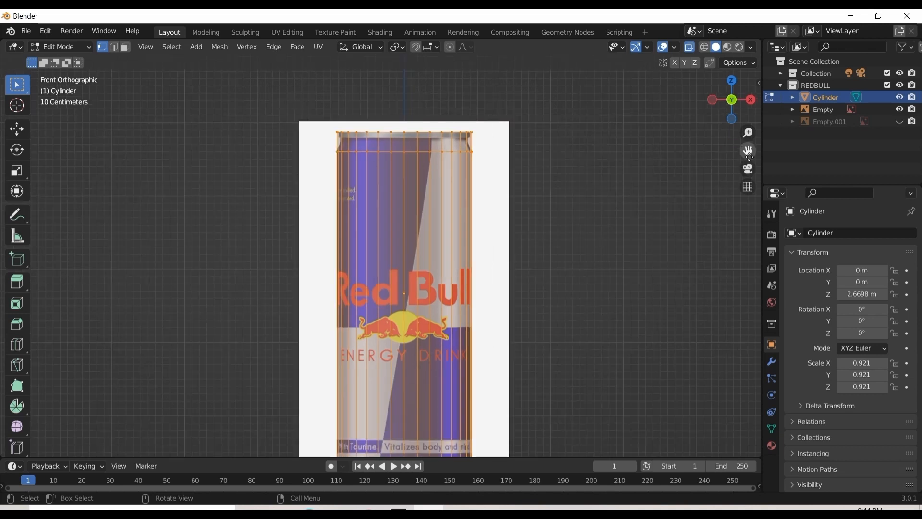
{"action": "scroll", "coordinate": [536, 252], "scroll_direction": "up", "scroll_amount": 4}
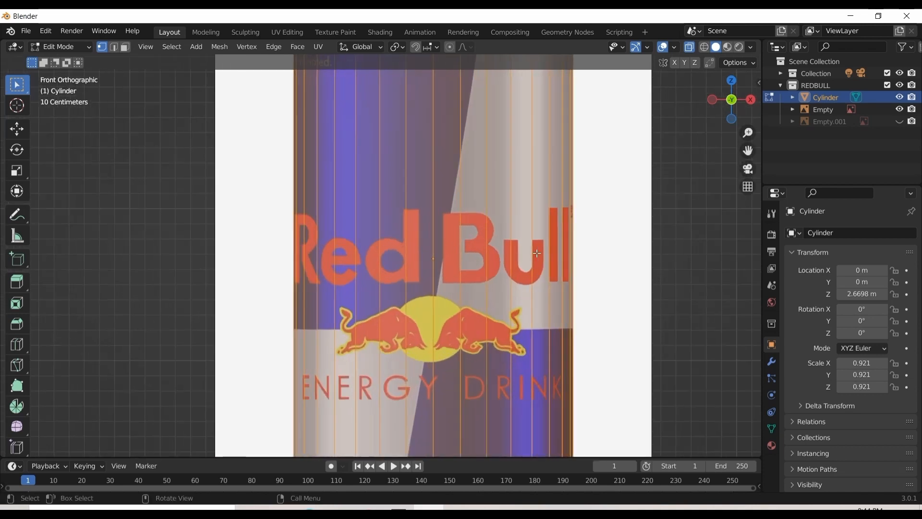
{"action": "scroll", "coordinate": [591, 253], "scroll_direction": "up", "scroll_amount": 3}
{"action": "scroll", "coordinate": [637, 255], "scroll_direction": "down", "scroll_amount": 5}
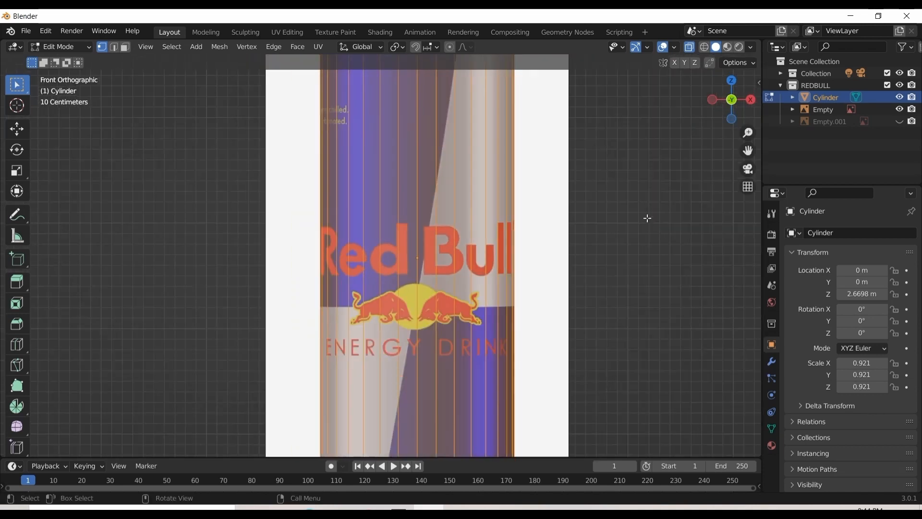
{"action": "scroll", "coordinate": [647, 218], "scroll_direction": "down", "scroll_amount": 3}
{"action": "mouse_move", "coordinate": [735, 90]}
{"action": "left_mouse_down"}
{"action": "mouse_move", "coordinate": [734, 154]}
{"action": "mouse_move", "coordinate": [710, 196]}
{"action": "mouse_move", "coordinate": [523, 149]}
{"action": "mouse_move", "coordinate": [720, 96]}
{"action": "left_mouse_up"}
{"action": "key", "text": "KP_1"}
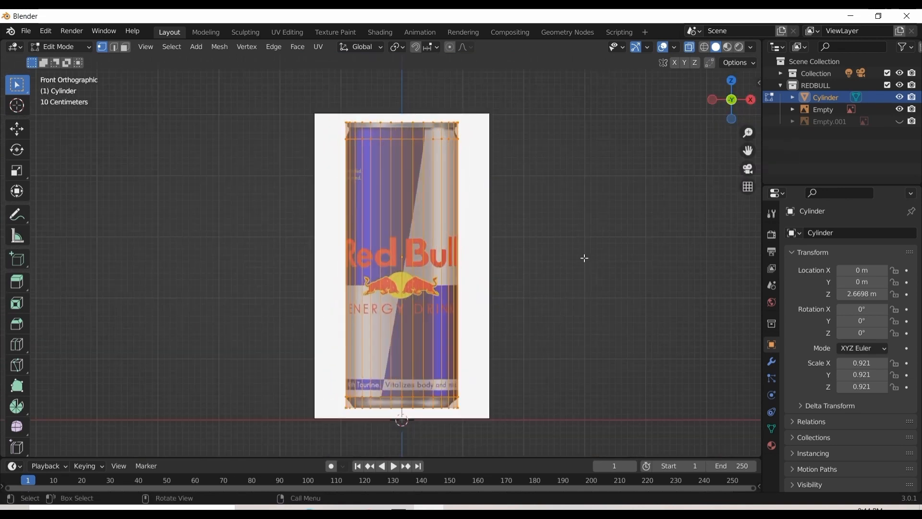
Examine how the cylinder's sides and edge loops line up with the can image from top to base
{"action": "scroll", "coordinate": [584, 257], "scroll_direction": "up", "scroll_amount": 1}
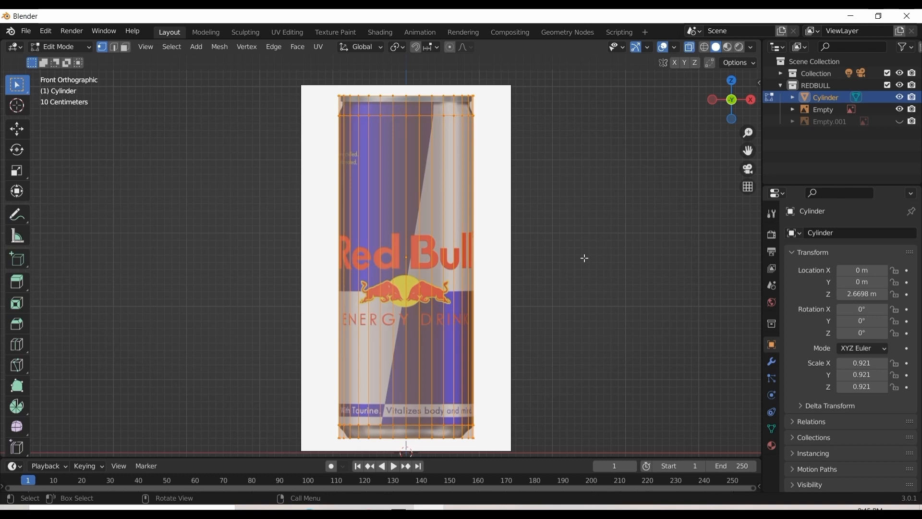
{"action": "scroll", "coordinate": [584, 258], "scroll_direction": "up", "scroll_amount": 3}
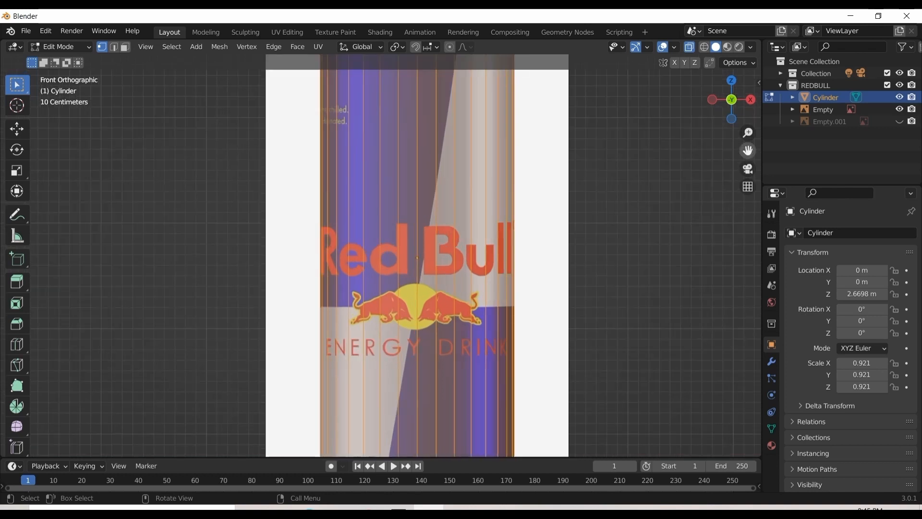
{"action": "scroll", "coordinate": [541, 278], "scroll_direction": "up", "scroll_amount": 3}
{"action": "left_click_drag", "start_coordinate": [747, 152], "coordinate": [722, 66]}
{"action": "scroll", "coordinate": [651, 229], "scroll_direction": "down", "scroll_amount": 2}
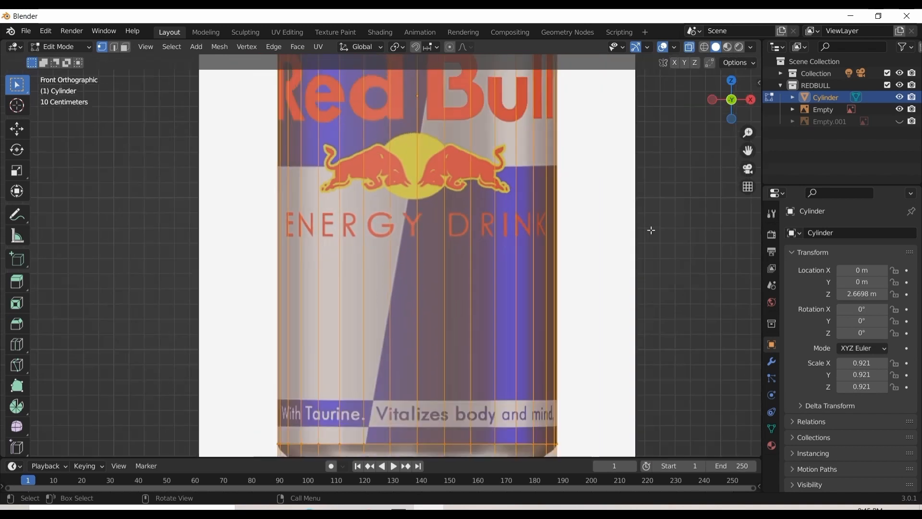
{"action": "left_click_drag", "start_coordinate": [748, 151], "coordinate": [751, 251]}
{"action": "scroll", "coordinate": [655, 226], "scroll_direction": "down", "scroll_amount": 4}
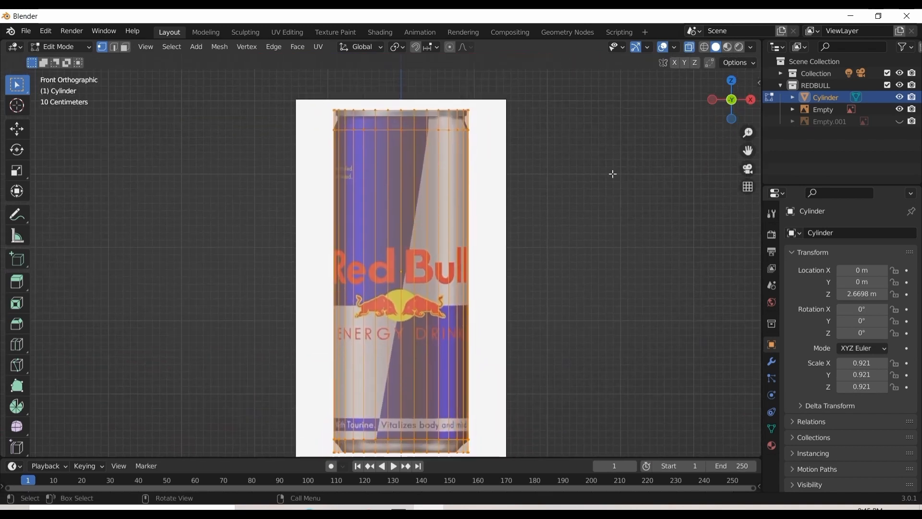
{"action": "scroll", "coordinate": [581, 233], "scroll_direction": "down", "scroll_amount": 1}
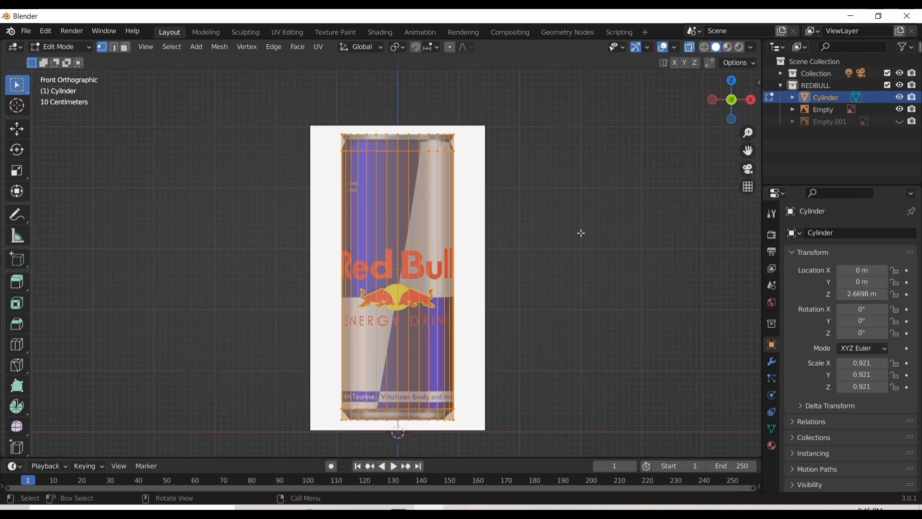
{"action": "scroll", "coordinate": [517, 319], "scroll_direction": "up", "scroll_amount": 2}
{"action": "left_click_drag", "start_coordinate": [747, 151], "coordinate": [755, 74]}
Add an edge loop midway up the can's base section and scale it to about 0.93 to follow the taper
{"action": "left_click", "coordinate": [614, 231]}
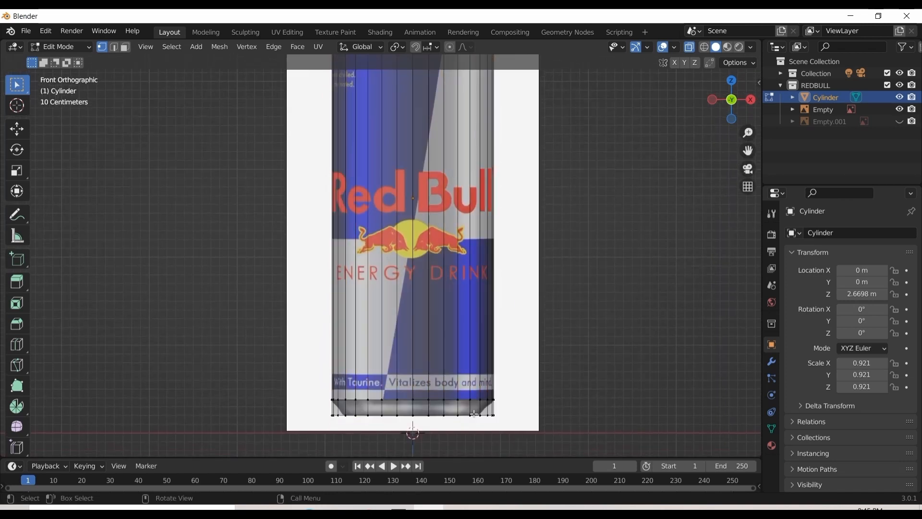
{"action": "scroll", "coordinate": [595, 252], "scroll_direction": "up", "scroll_amount": 1}
{"action": "scroll", "coordinate": [535, 298], "scroll_direction": "up", "scroll_amount": 1}
{"action": "scroll", "coordinate": [536, 298], "scroll_direction": "up", "scroll_amount": 2}
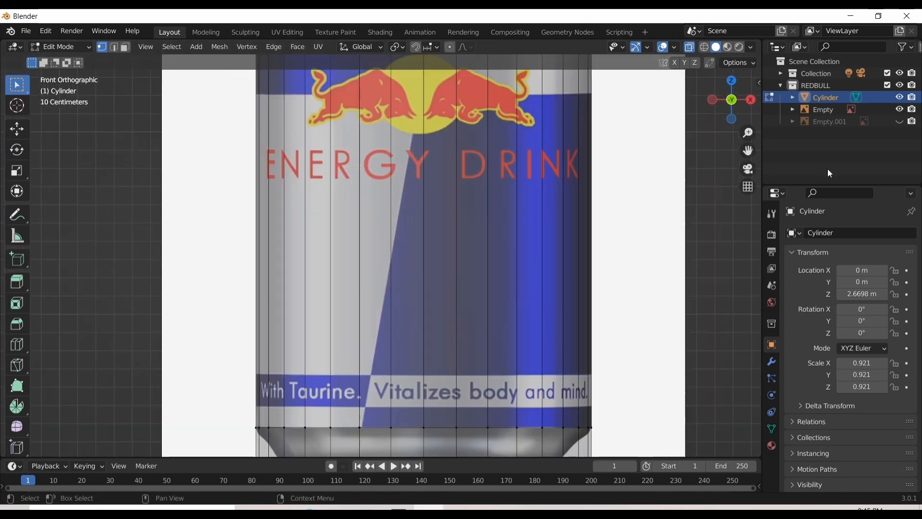
{"action": "left_click_drag", "start_coordinate": [747, 150], "coordinate": [743, 57]}
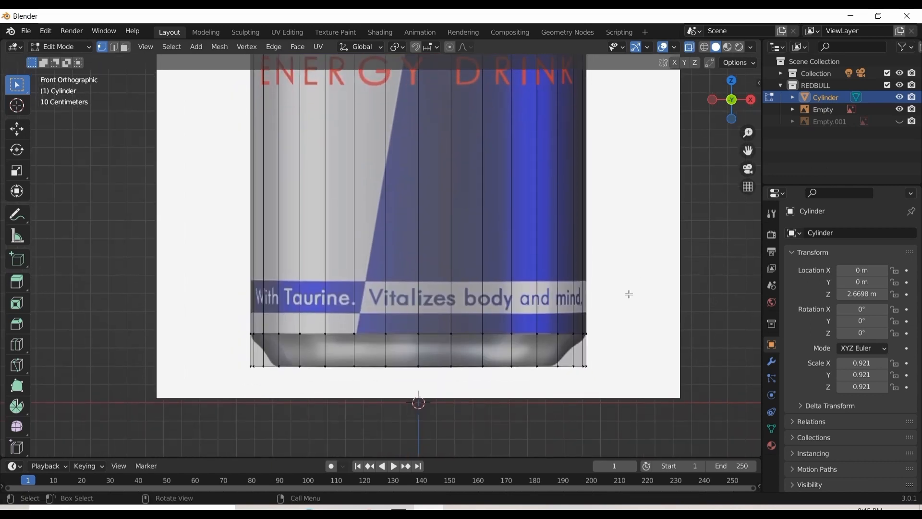
{"action": "key", "text": "ctrl+r"}
{"action": "left_click", "coordinate": [538, 346]}
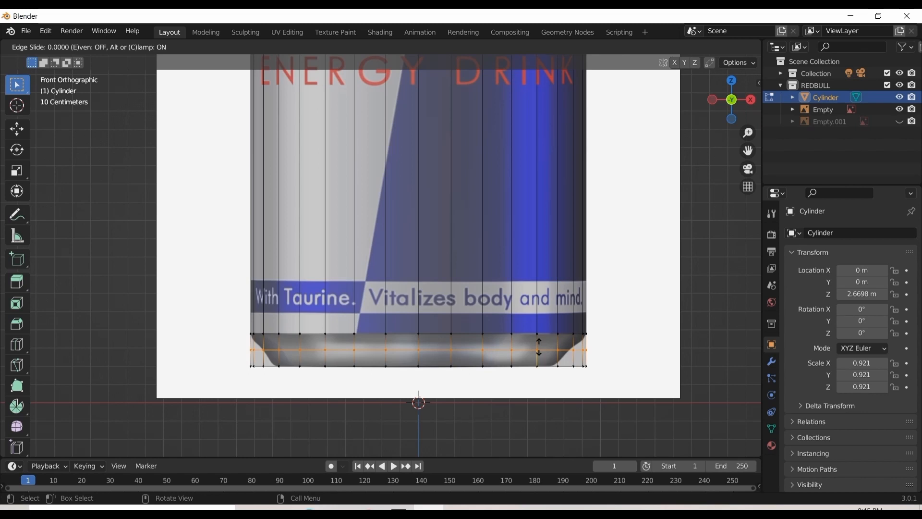
{"action": "left_click", "coordinate": [539, 347]}
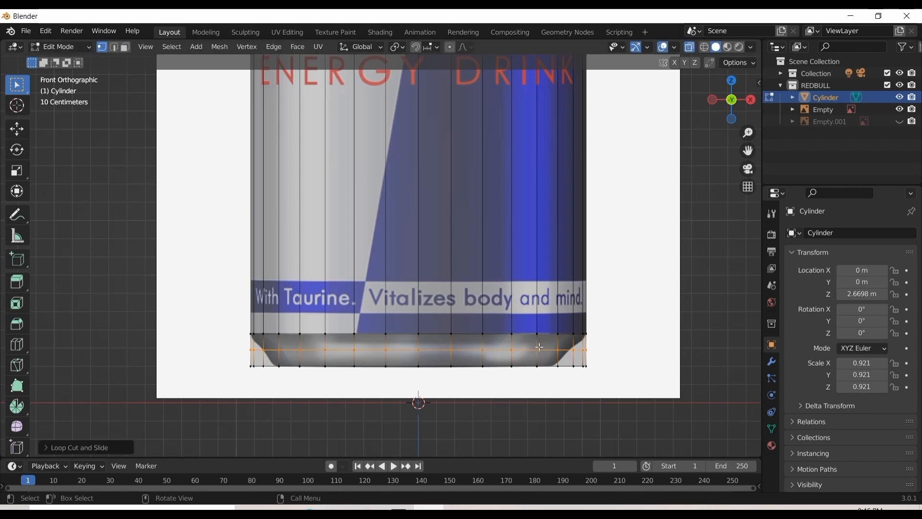
{"action": "key", "text": "s"}
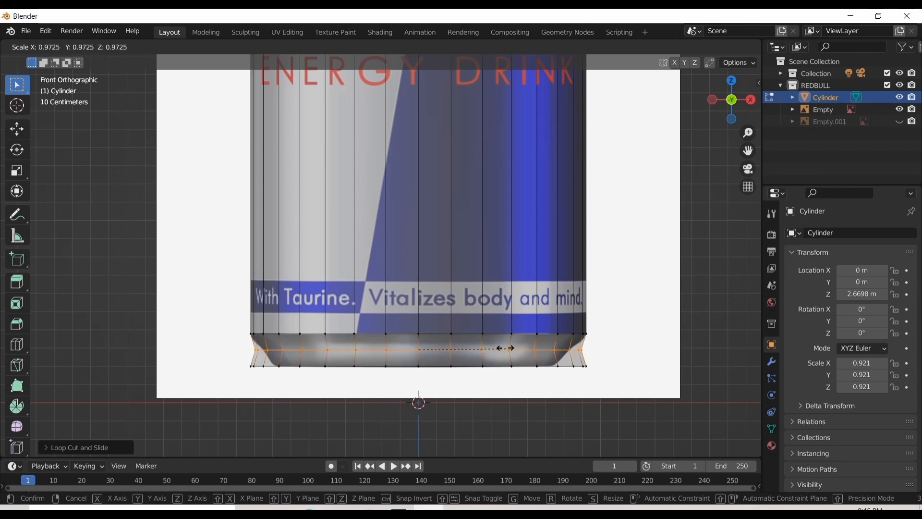
{"action": "left_click", "coordinate": [456, 341]}
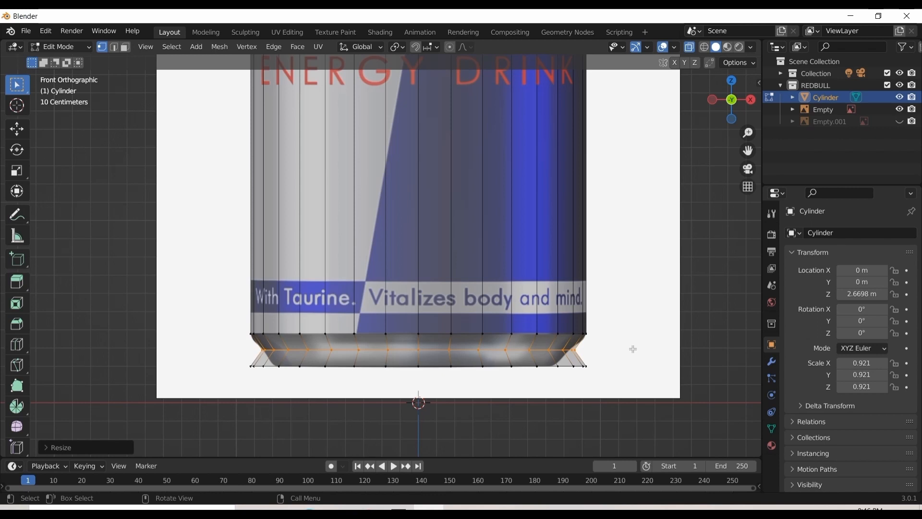
Select the cylinder's bottom edge loop and scale it to about 0.85 to match the narrow base of the can
{"action": "left_click", "coordinate": [587, 367]}
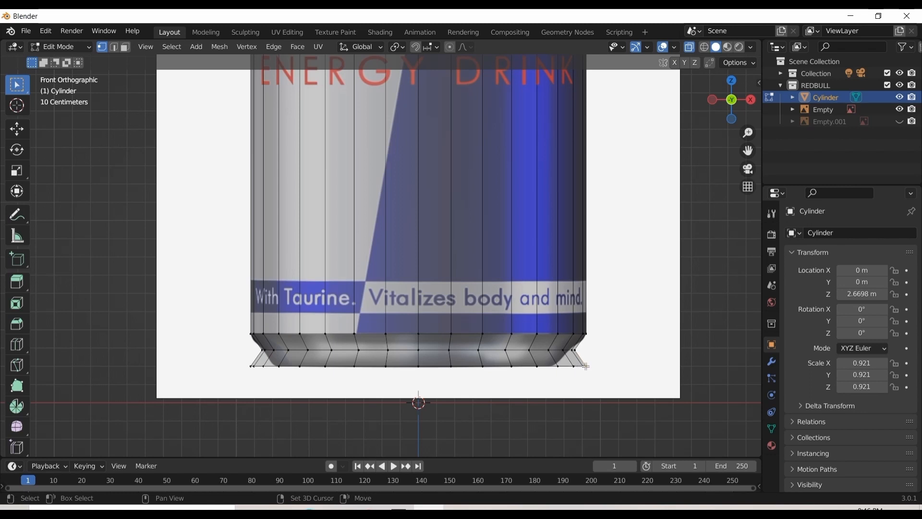
{"action": "left_click_drag", "start_coordinate": [603, 364], "coordinate": [230, 396]}
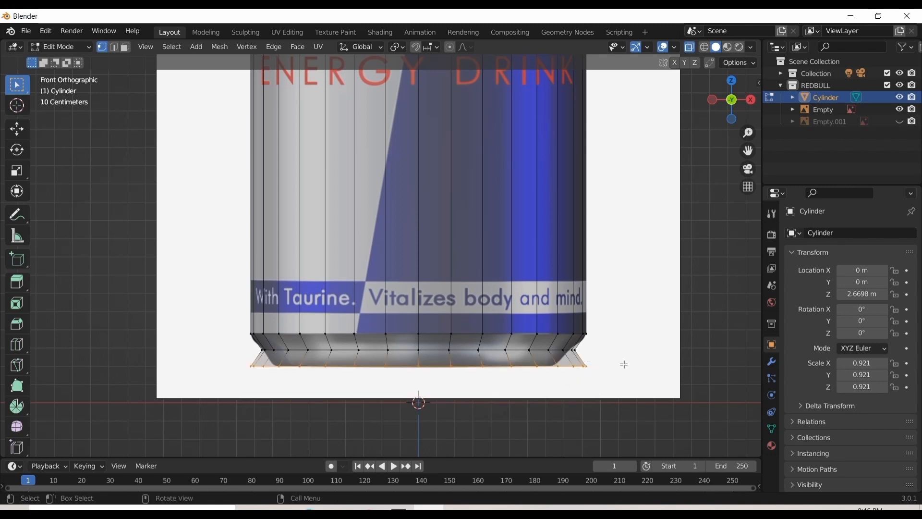
{"action": "key", "text": "s"}
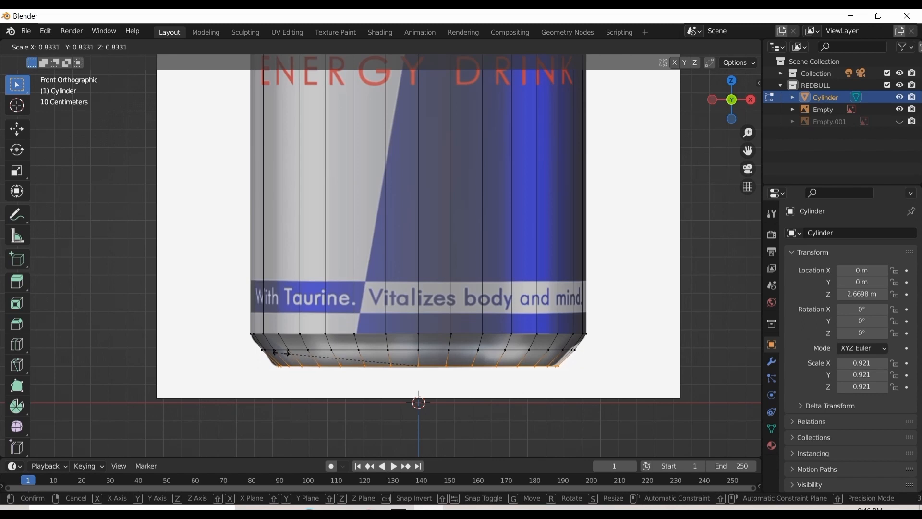
{"action": "left_click", "coordinate": [323, 357]}
{"action": "scroll", "coordinate": [583, 356], "scroll_direction": "up", "scroll_amount": 1}
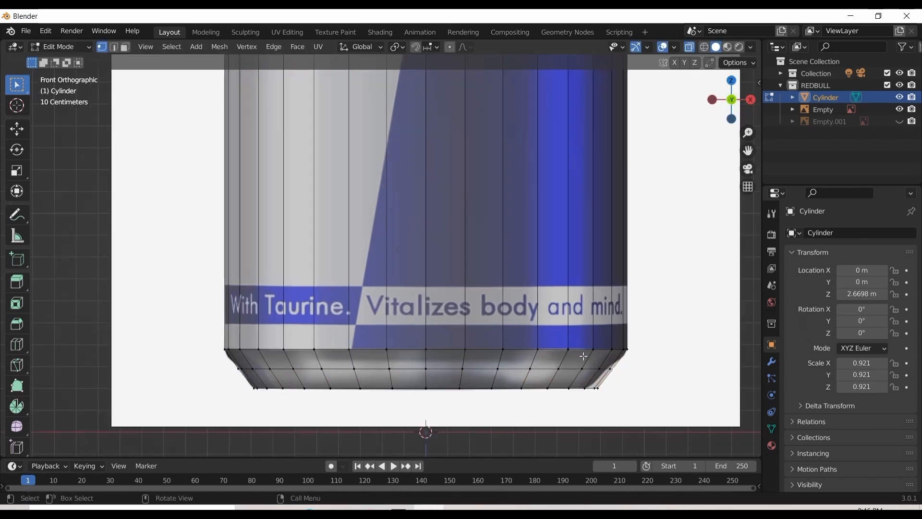
{"action": "scroll", "coordinate": [583, 356], "scroll_direction": "up", "scroll_amount": 1}
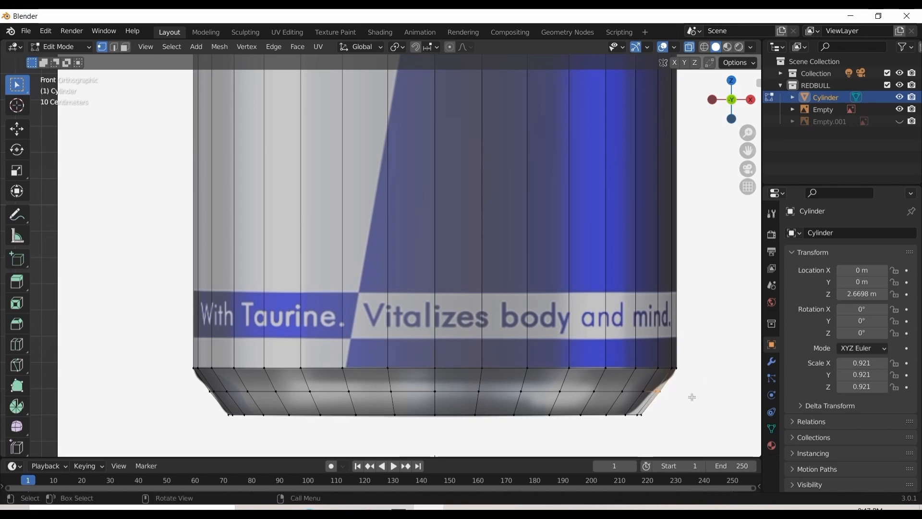
{"action": "key", "text": "s"}
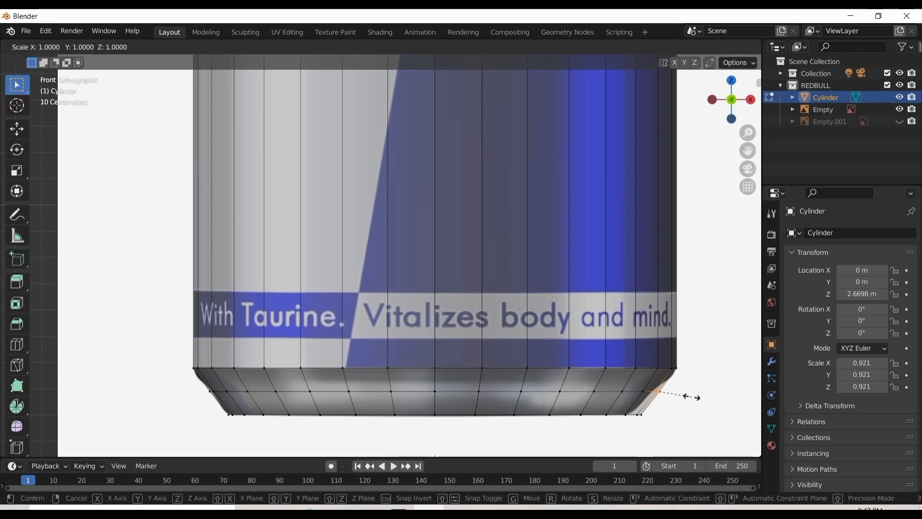
{"action": "left_click", "coordinate": [667, 390]}
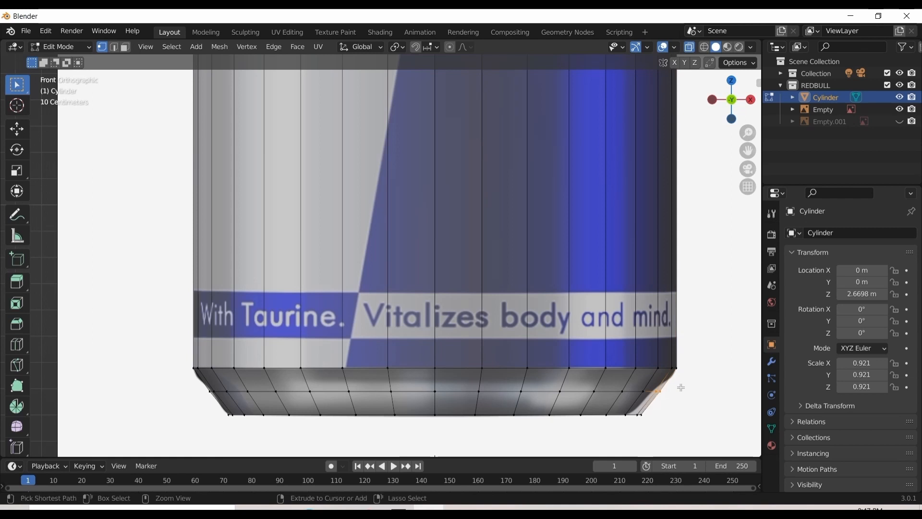
{"action": "left_click", "coordinate": [681, 387], "text": "alt"}
{"action": "left_click", "coordinate": [646, 414]}
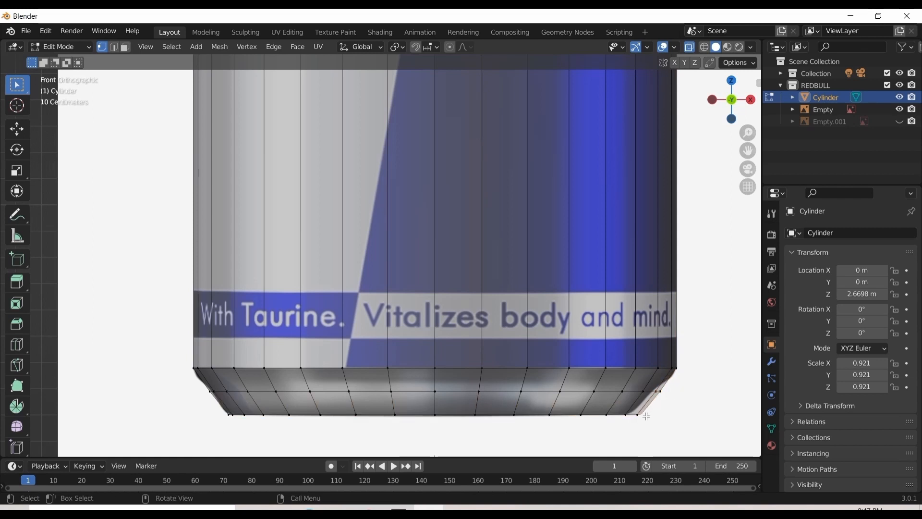
Examine how the tapered base and the cylinder's sides follow the can image, working upward from the bottom
{"action": "scroll", "coordinate": [646, 413], "scroll_direction": "up", "scroll_amount": 1}
{"action": "scroll", "coordinate": [646, 414], "scroll_direction": "down", "scroll_amount": 1}
{"action": "middle_click_drag", "start_coordinate": [708, 307], "coordinate": [703, 280], "text": "shift"}
{"action": "left_click_drag", "start_coordinate": [747, 150], "coordinate": [749, 196]}
{"action": "scroll", "coordinate": [652, 195], "scroll_direction": "down", "scroll_amount": 1}
{"action": "left_click_drag", "start_coordinate": [747, 151], "coordinate": [750, 217]}
{"action": "scroll", "coordinate": [670, 163], "scroll_direction": "down", "scroll_amount": 1}
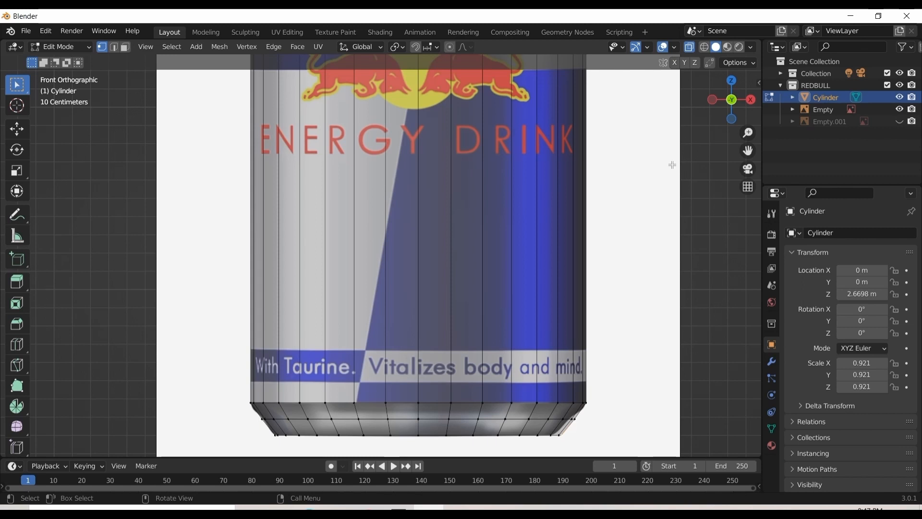
{"action": "scroll", "coordinate": [665, 190], "scroll_direction": "up", "scroll_amount": 1}
{"action": "scroll", "coordinate": [682, 182], "scroll_direction": "down", "scroll_amount": 1}
{"action": "left_click_drag", "start_coordinate": [746, 158], "coordinate": [746, 250]}
{"action": "scroll", "coordinate": [681, 235], "scroll_direction": "up", "scroll_amount": 1}
{"action": "scroll", "coordinate": [716, 207], "scroll_direction": "down", "scroll_amount": 1}
{"action": "scroll", "coordinate": [640, 166], "scroll_direction": "down", "scroll_amount": 3}
{"action": "left_click_drag", "start_coordinate": [747, 151], "coordinate": [741, 229]}
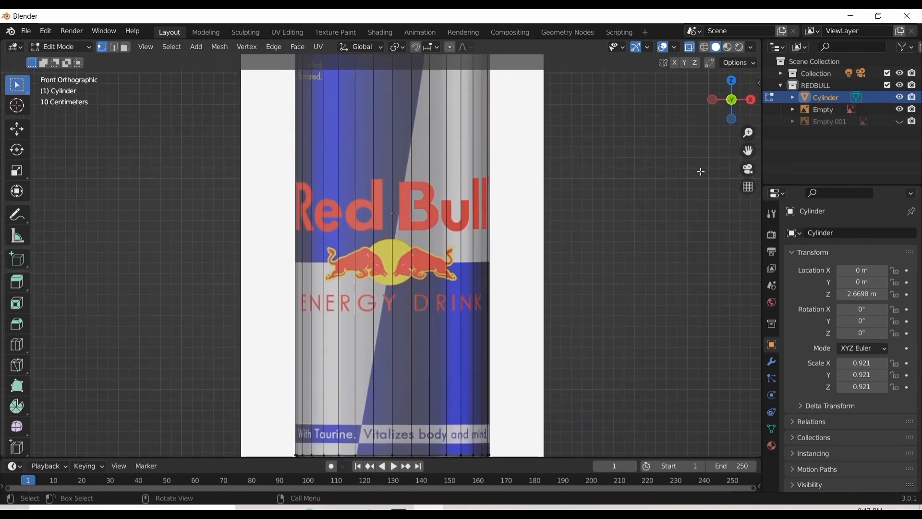
Add an edge loop between the shoulder and the top edge, slid by about -0.07, and scale it to about 0.94 for the neck
{"action": "left_click_drag", "start_coordinate": [747, 150], "coordinate": [753, 300]}
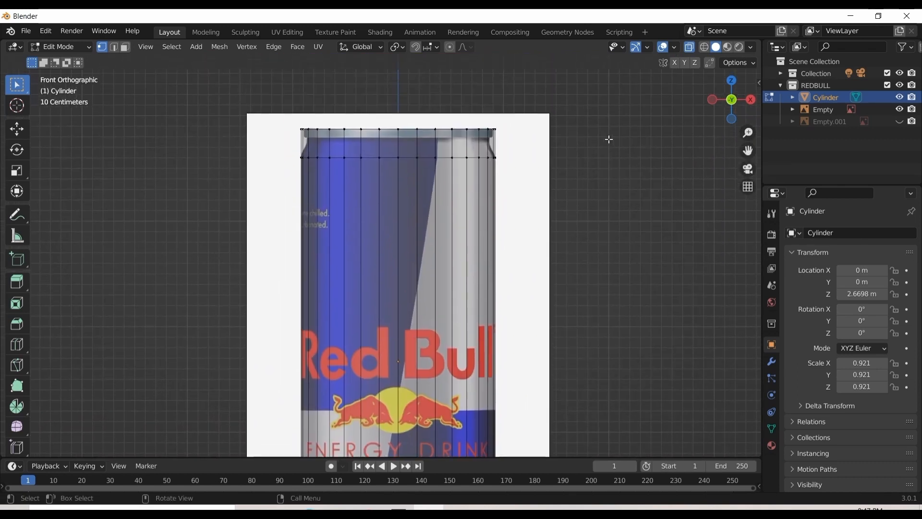
{"action": "left_click", "coordinate": [506, 144]}
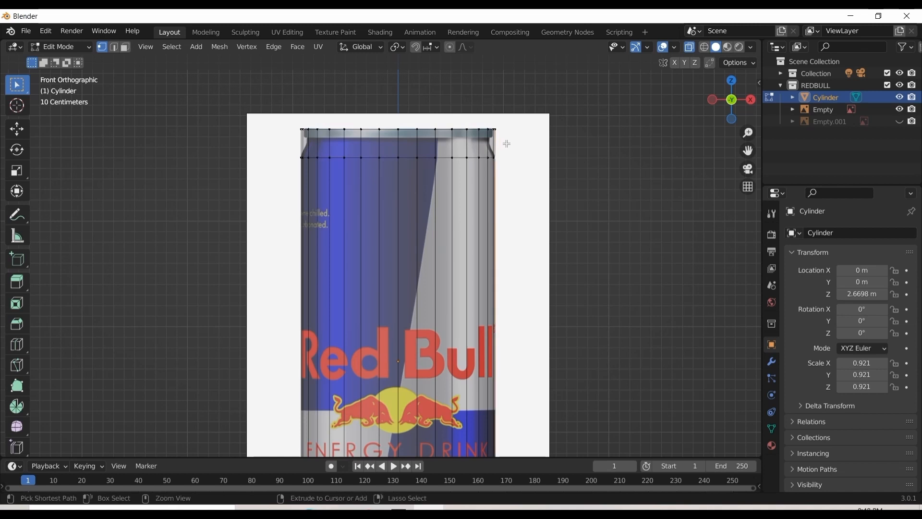
{"action": "key", "text": "ctrl+r"}
{"action": "left_click", "coordinate": [507, 144]}
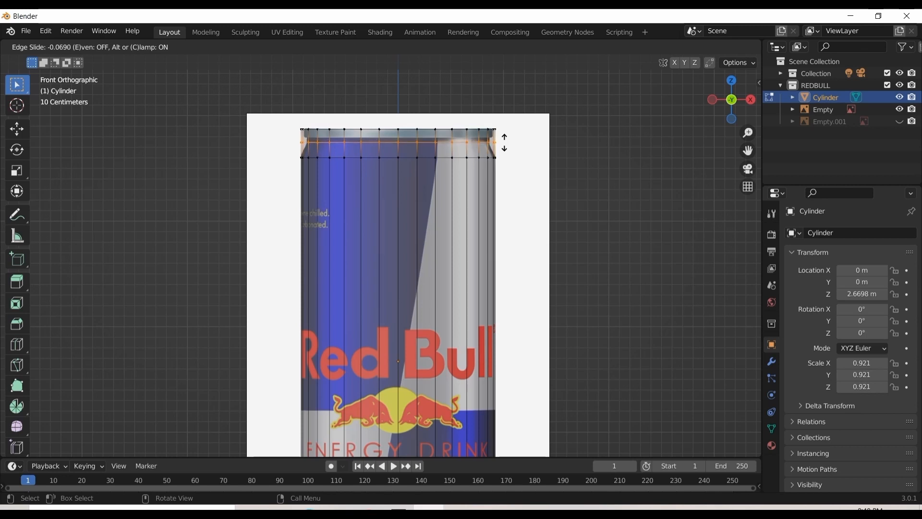
{"action": "left_click", "coordinate": [504, 142]}
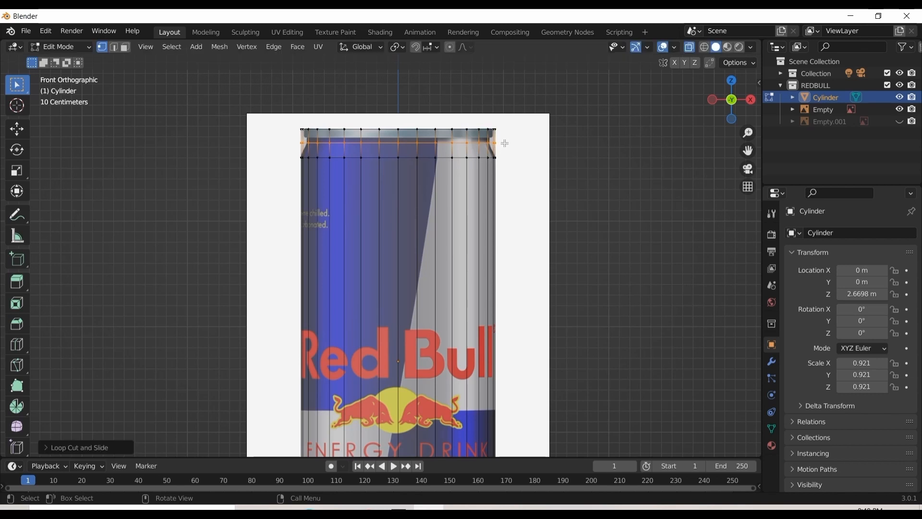
{"action": "key", "text": "s"}
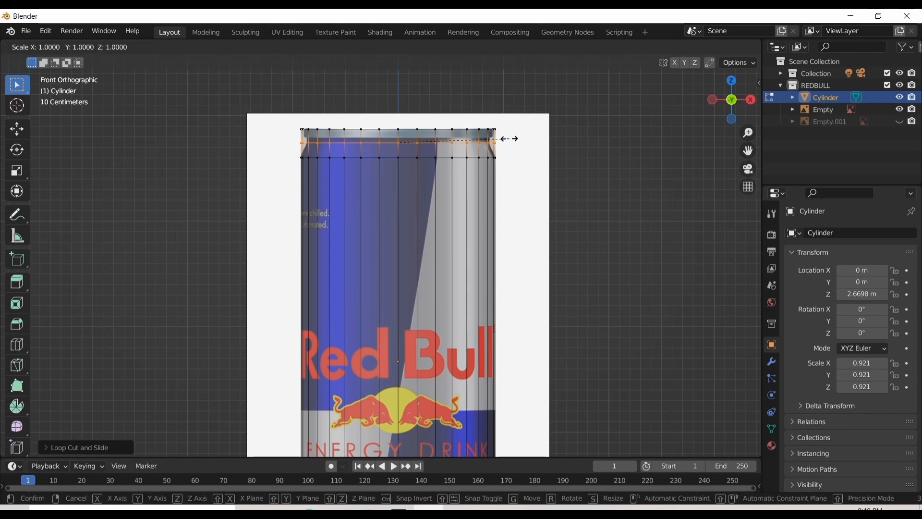
{"action": "left_click", "coordinate": [441, 143]}
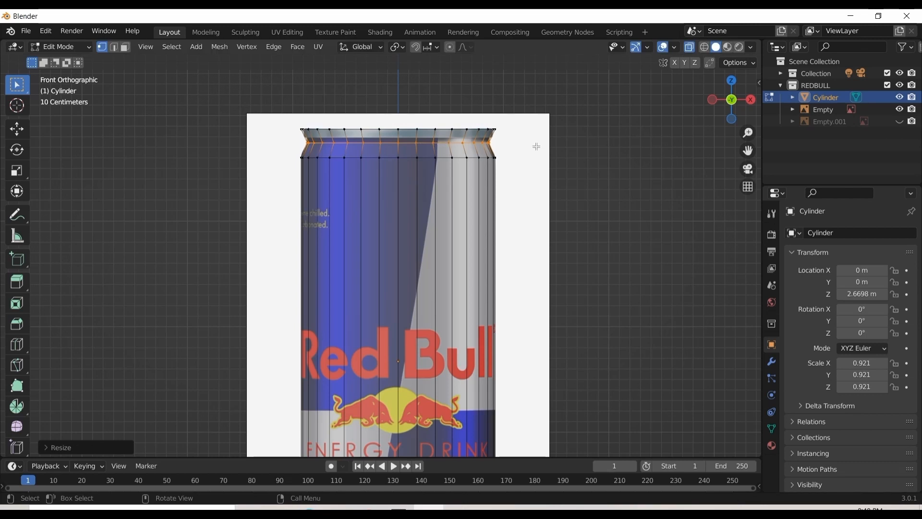
Add an edge loop between the neck loop and the cylinder's top edge, slid by about 0.09, for the underside of the rim
{"action": "scroll", "coordinate": [536, 146], "scroll_direction": "up", "scroll_amount": 2}
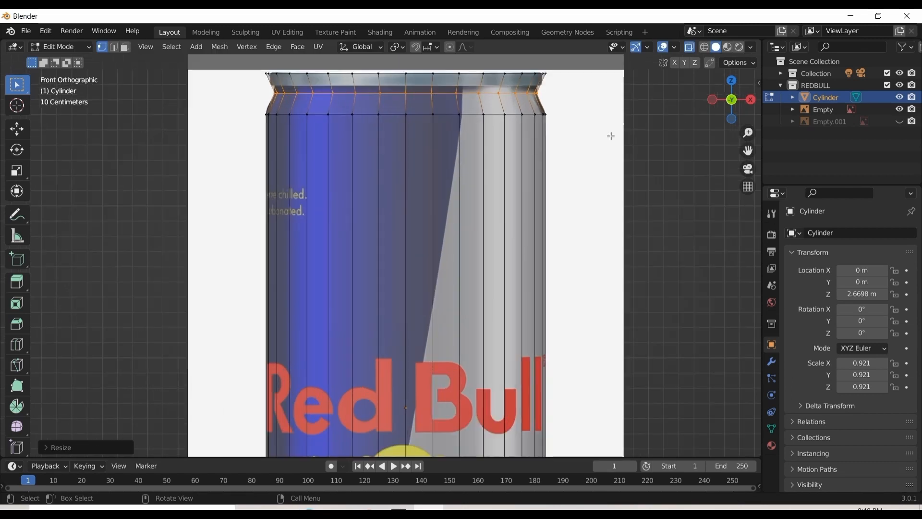
{"action": "left_click_drag", "start_coordinate": [747, 150], "coordinate": [728, 293]}
{"action": "scroll", "coordinate": [638, 142], "scroll_direction": "up", "scroll_amount": 1}
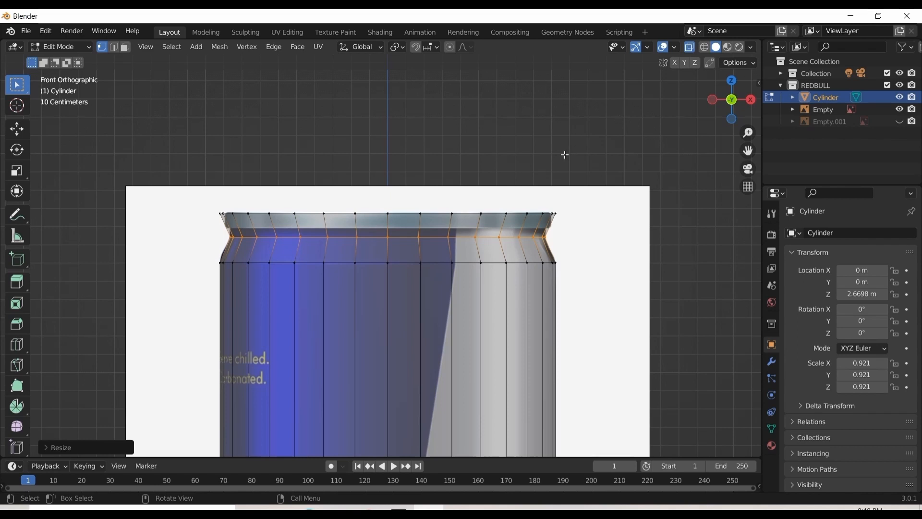
{"action": "left_click", "coordinate": [566, 222]}
{"action": "key", "text": "ctrl+r"}
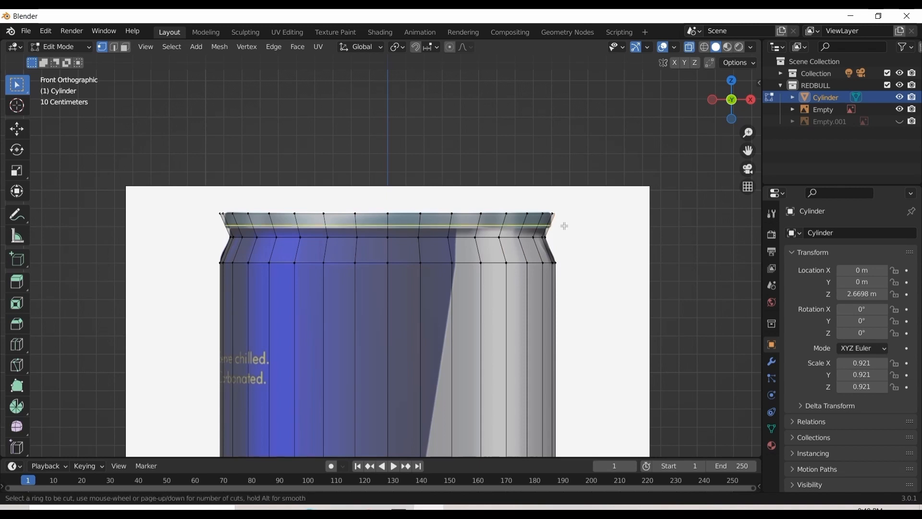
{"action": "left_click", "coordinate": [560, 229]}
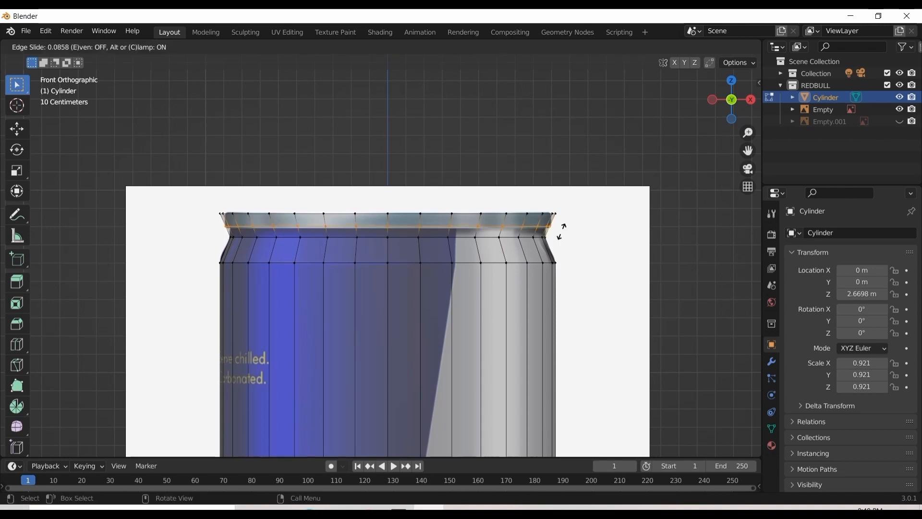
{"action": "left_click", "coordinate": [560, 229]}
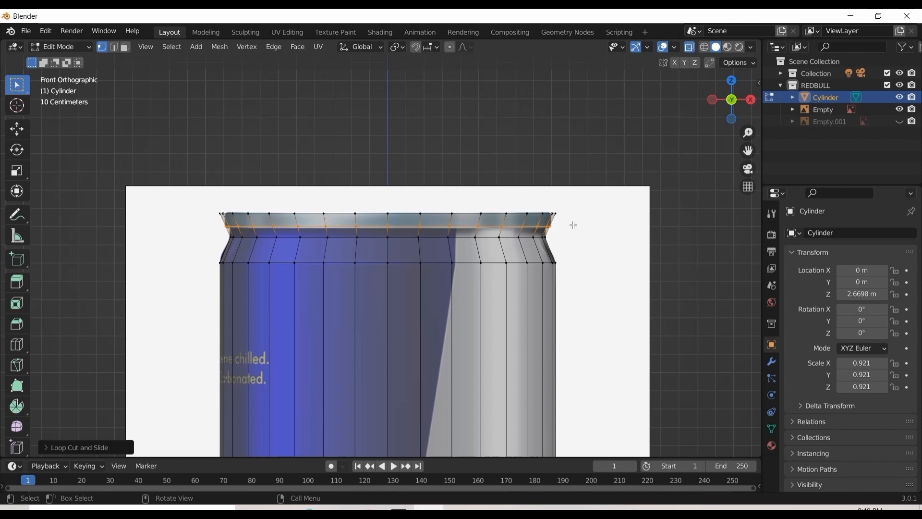
Scale the new rim loop out to the width of the top edge and move it down about 0.013 m along Z
{"action": "key", "text": "s"}
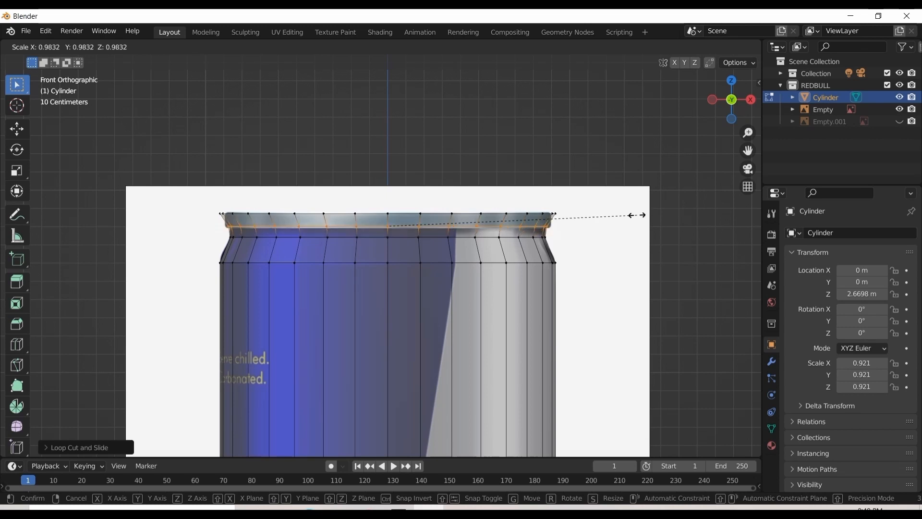
{"action": "left_click", "coordinate": [640, 215]}
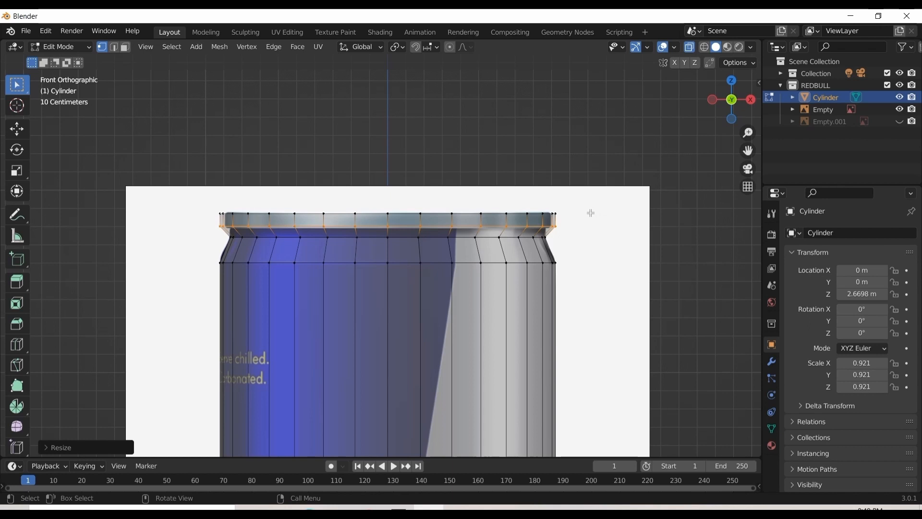
{"action": "key", "text": "g"}
{"action": "key", "text": "z"}
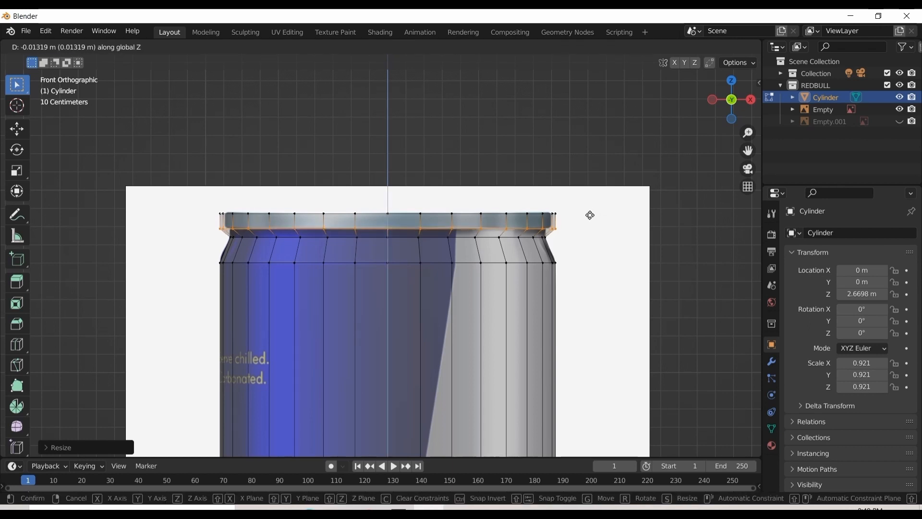
{"action": "left_click", "coordinate": [589, 214]}
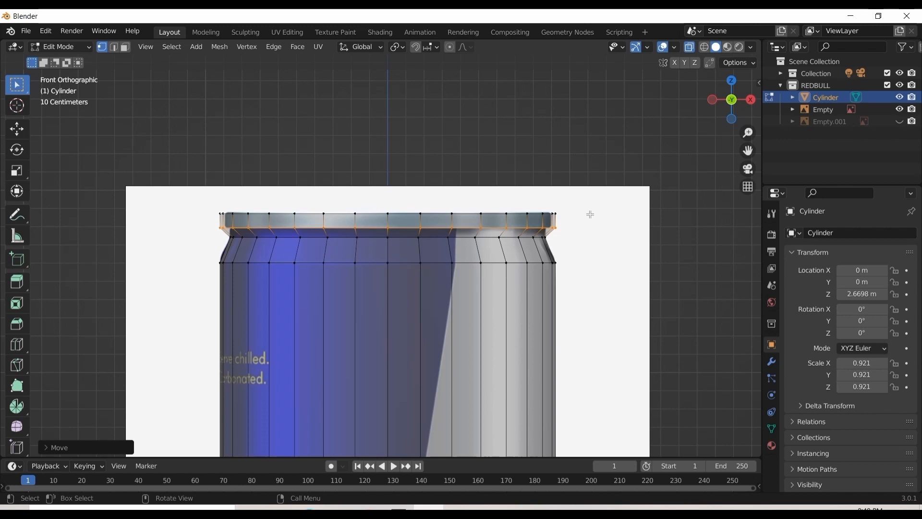
Try to bevel the edge loop at the underside of the rim
{"action": "key", "text": "ctrl+b"}
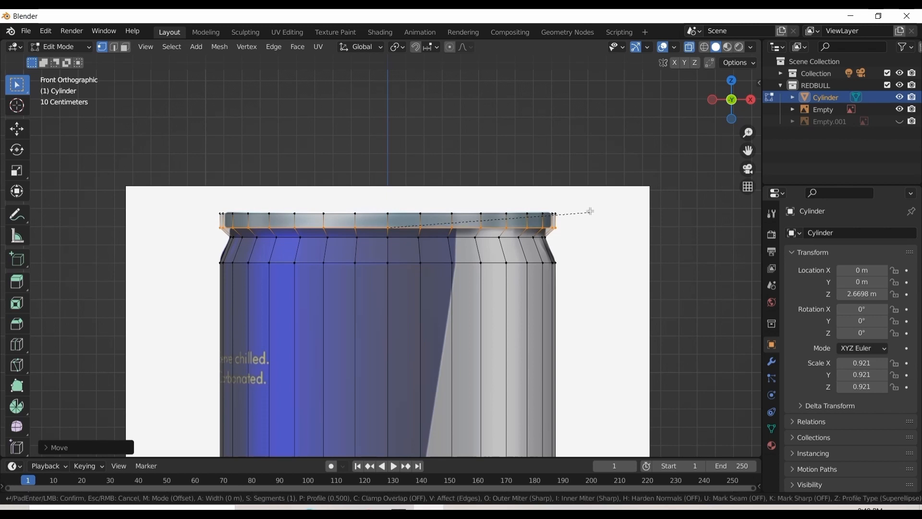
{"action": "left_click", "coordinate": [427, 200]}
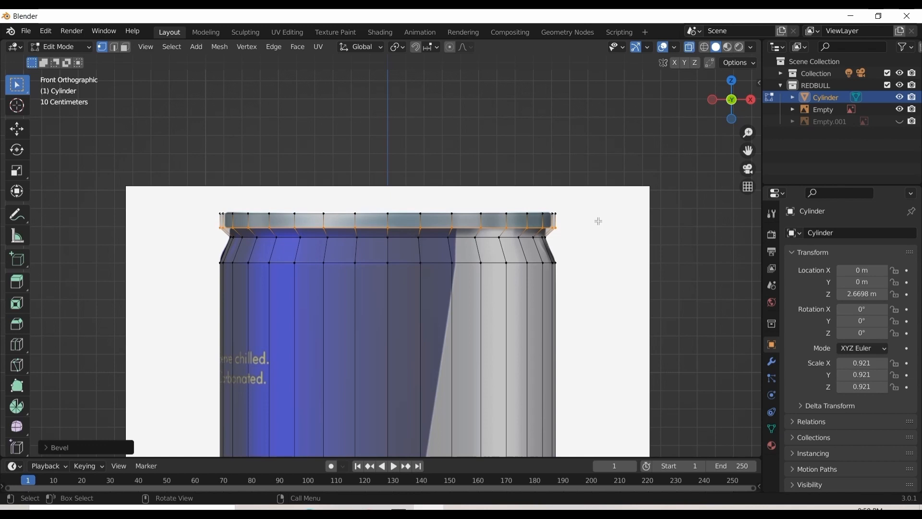
{"action": "scroll", "coordinate": [598, 221], "scroll_direction": "up", "scroll_amount": 3}
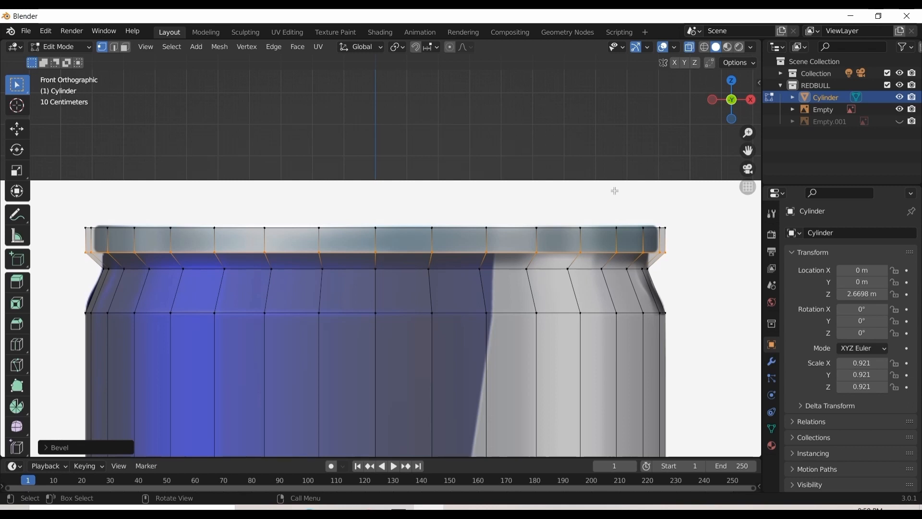
{"action": "key", "text": "ctrl"}
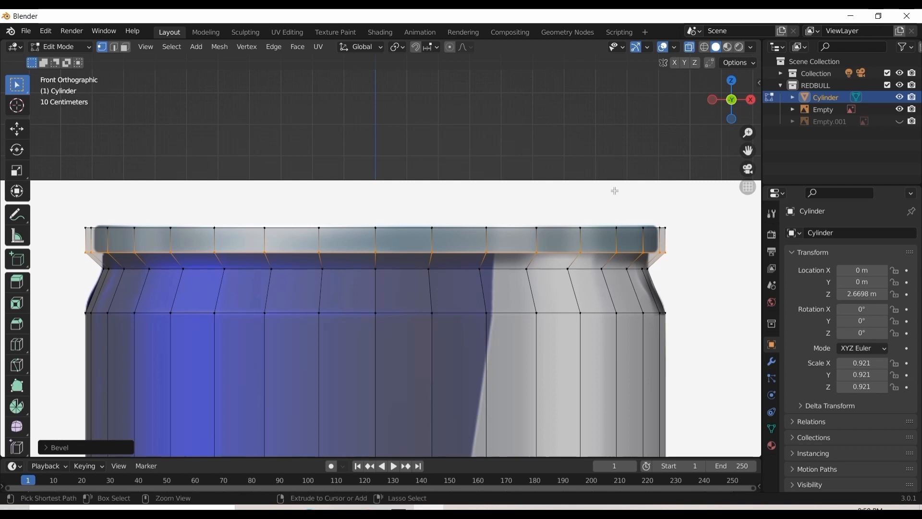
{"action": "key", "text": "ctrl+b"}
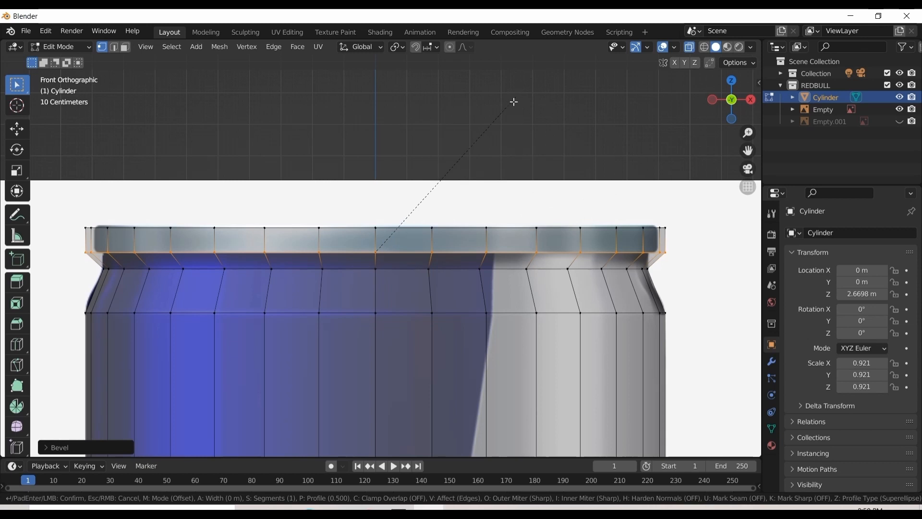
{"action": "left_click", "coordinate": [426, 184]}
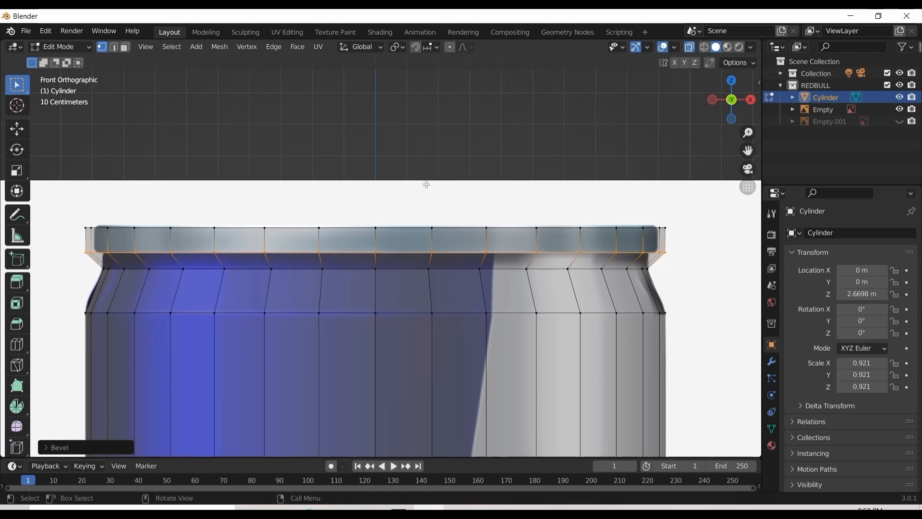
{"action": "scroll", "coordinate": [454, 194], "scroll_direction": "up", "scroll_amount": 1}
{"action": "scroll", "coordinate": [454, 193], "scroll_direction": "up", "scroll_amount": 4}
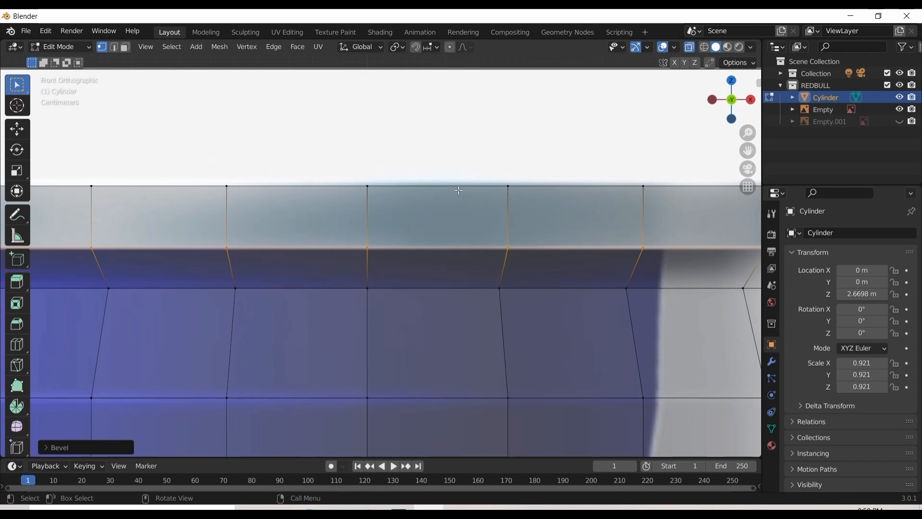
{"action": "key", "text": "b"}
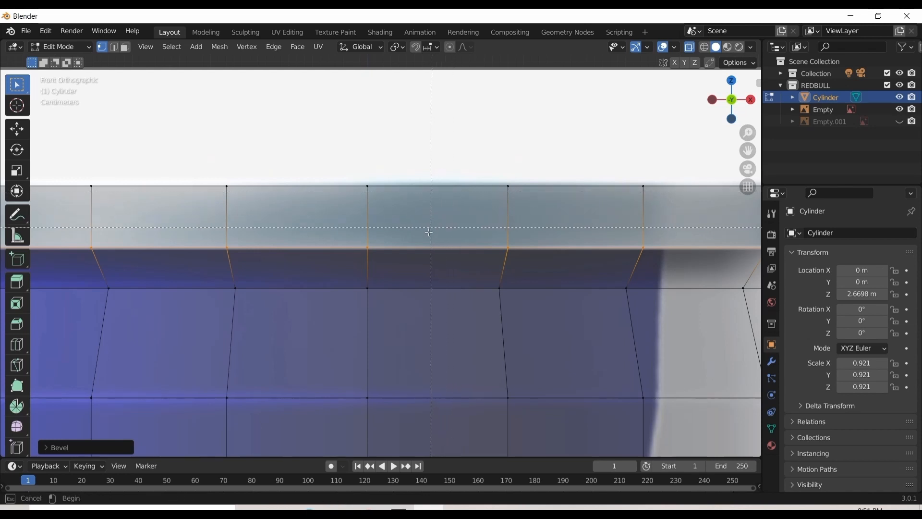
{"action": "key", "text": "Escape"}
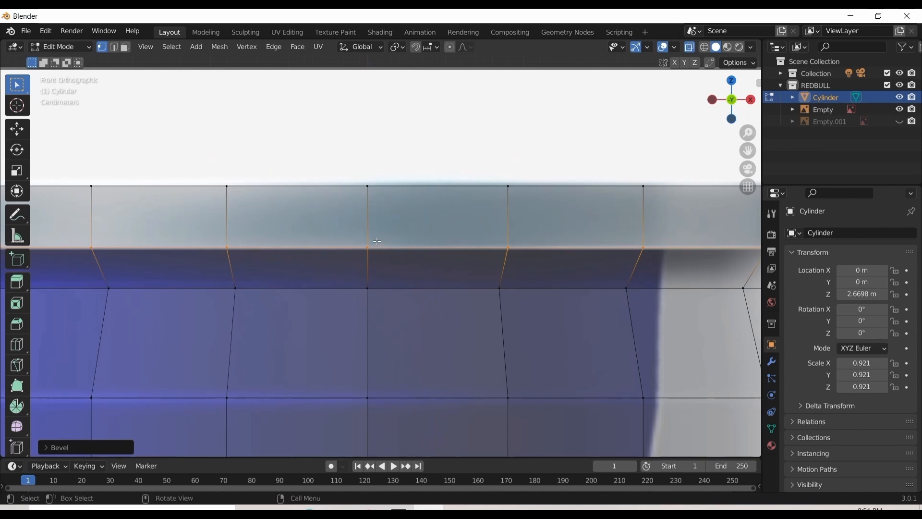
{"action": "key", "text": "ctrl+v"}
Examine the rim and neck against the can image, with the mesh shown both see-through and solid
{"action": "key", "text": "Home"}
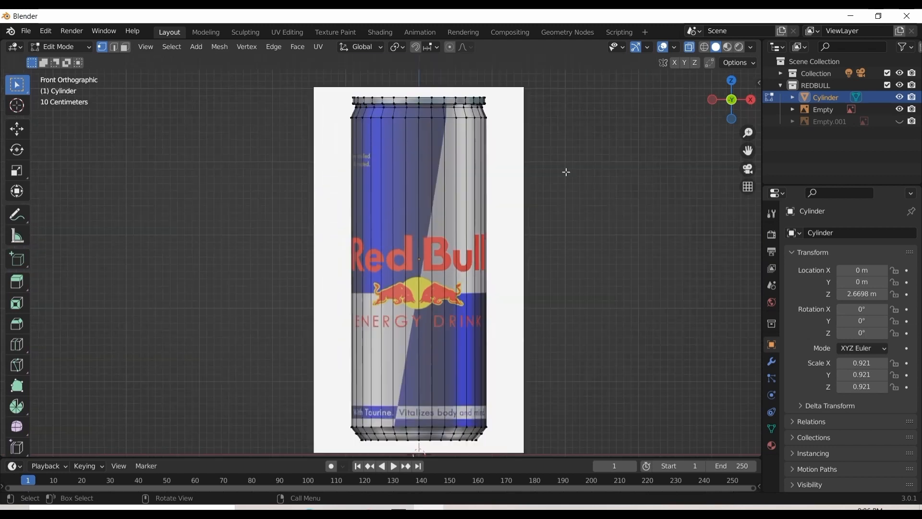
{"action": "scroll", "coordinate": [566, 172], "scroll_direction": "down", "scroll_amount": 1}
{"action": "scroll", "coordinate": [566, 171], "scroll_direction": "up", "scroll_amount": 2}
{"action": "left_click_drag", "start_coordinate": [747, 149], "coordinate": [715, 219]}
{"action": "scroll", "coordinate": [743, 137], "scroll_direction": "up", "scroll_amount": 2}
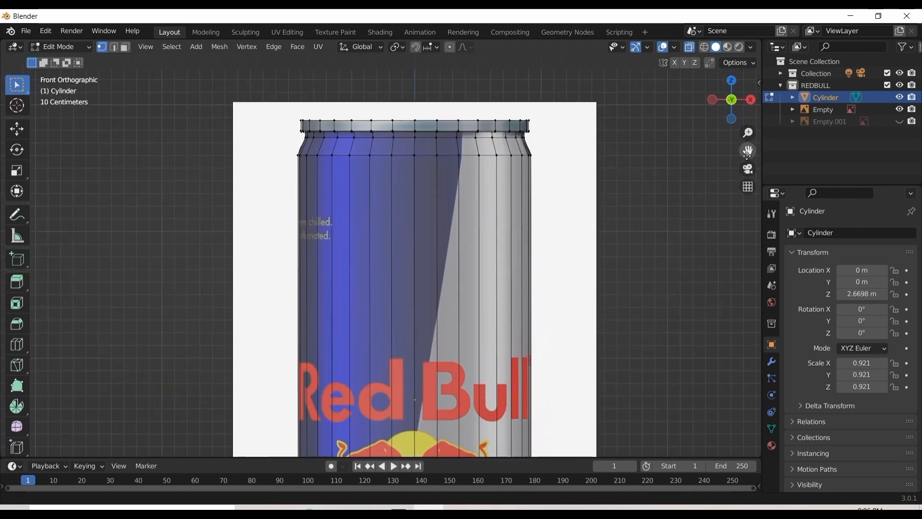
{"action": "scroll", "coordinate": [729, 146], "scroll_direction": "up", "scroll_amount": 2}
{"action": "left_click_drag", "start_coordinate": [747, 151], "coordinate": [700, 202]}
{"action": "key", "text": "alt+z"}
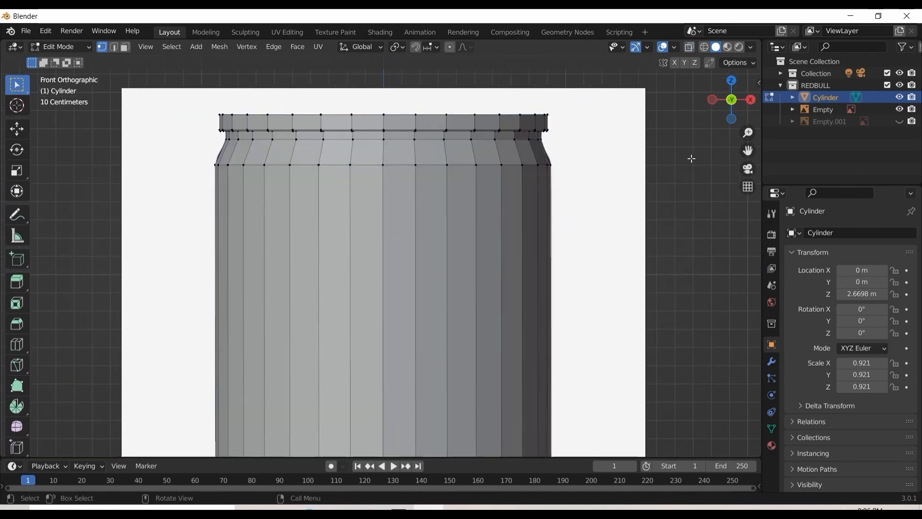
{"action": "left_click_drag", "start_coordinate": [736, 105], "coordinate": [731, 85]}
{"action": "key", "text": "alt+z"}
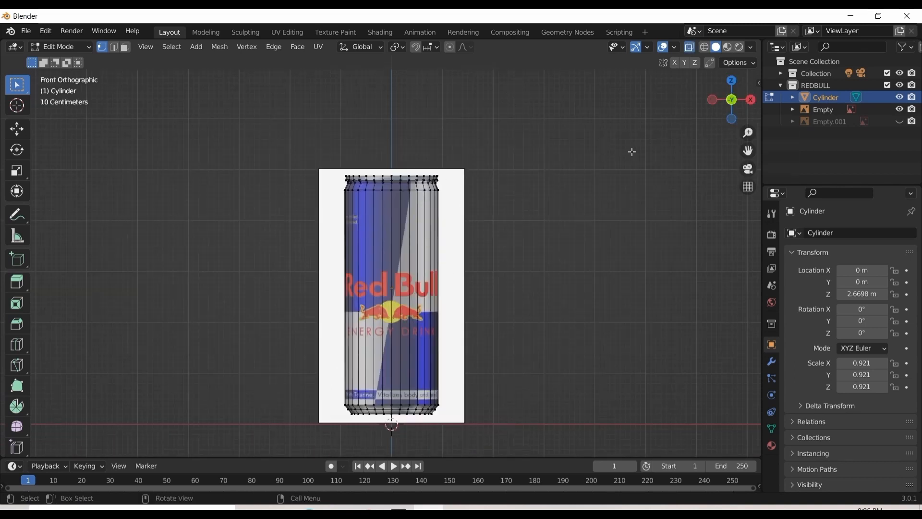
Move the selected edge loop just below the rim up about 0.0055 m along Z to tighten the step into the neck
{"action": "key", "text": "KP_Decimal"}
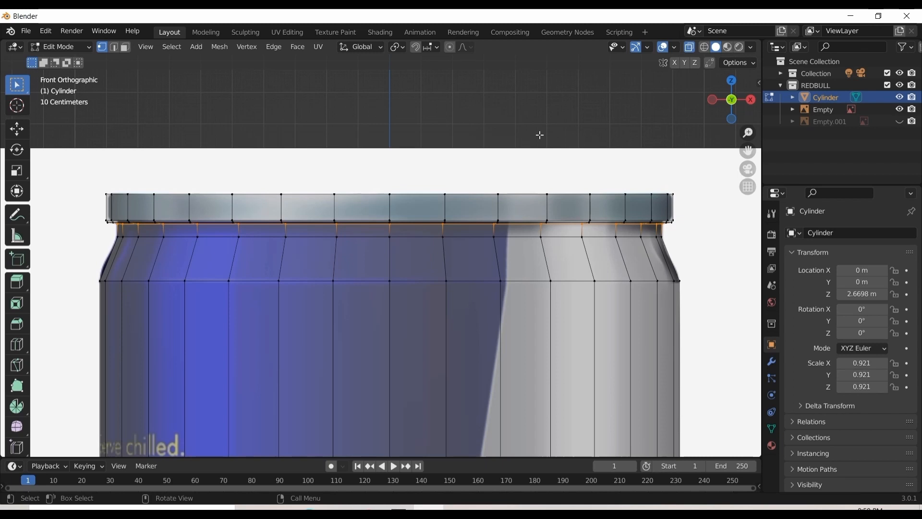
{"action": "scroll", "coordinate": [539, 135], "scroll_direction": "up", "scroll_amount": 2}
{"action": "scroll", "coordinate": [562, 134], "scroll_direction": "up", "scroll_amount": 3}
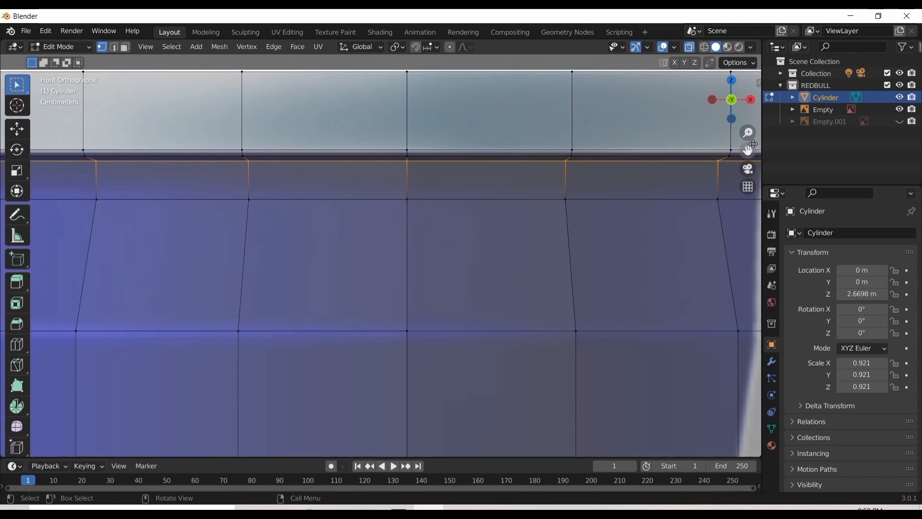
{"action": "left_click_drag", "start_coordinate": [747, 150], "coordinate": [663, 202]}
{"action": "scroll", "coordinate": [601, 132], "scroll_direction": "down", "scroll_amount": 1}
{"action": "scroll", "coordinate": [599, 133], "scroll_direction": "down", "scroll_amount": 5}
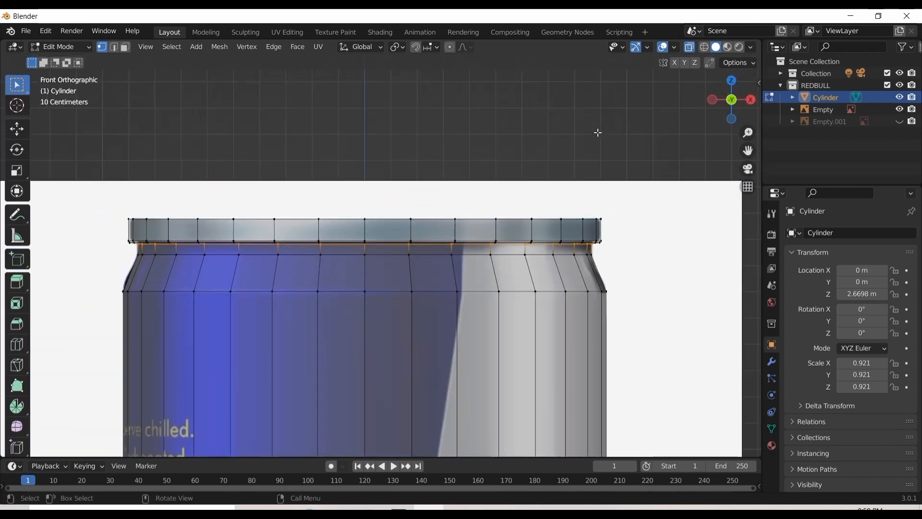
{"action": "scroll", "coordinate": [598, 133], "scroll_direction": "up", "scroll_amount": 7}
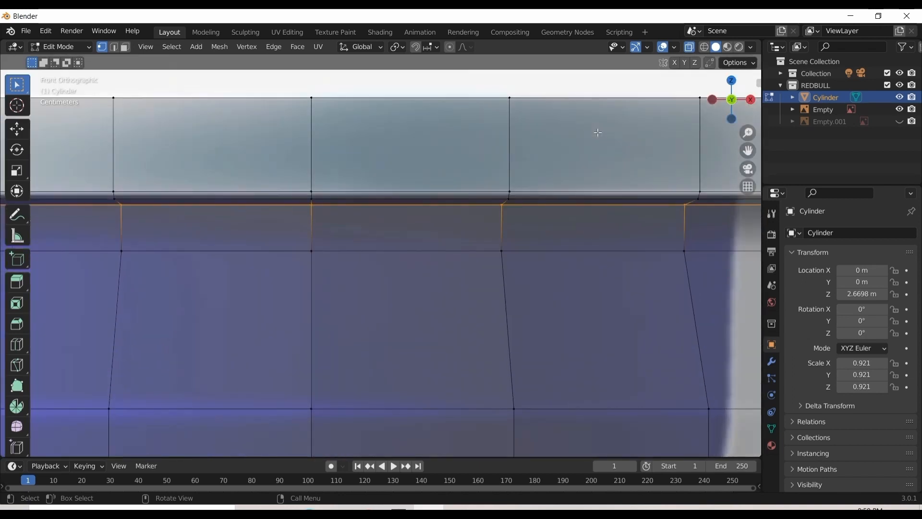
{"action": "scroll", "coordinate": [598, 133], "scroll_direction": "up", "scroll_amount": 3}
{"action": "scroll", "coordinate": [597, 133], "scroll_direction": "down", "scroll_amount": 4}
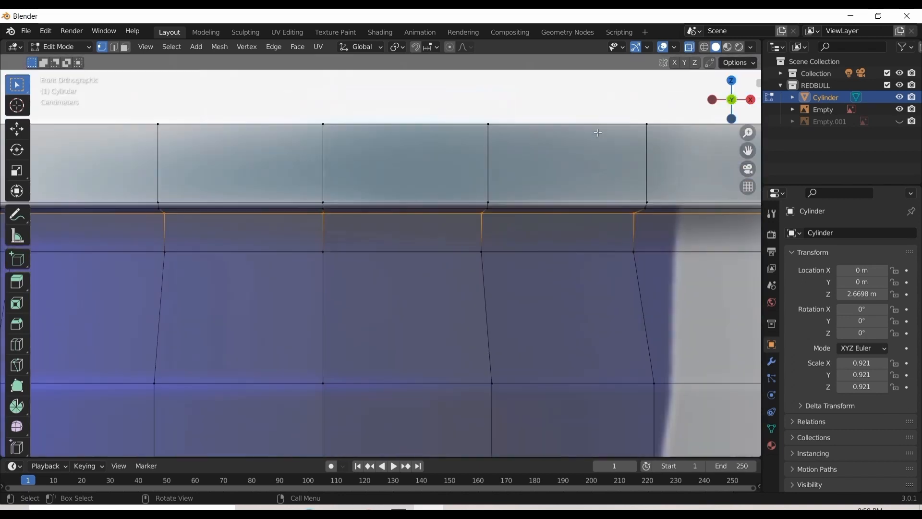
{"action": "scroll", "coordinate": [598, 133], "scroll_direction": "down", "scroll_amount": 2}
{"action": "scroll", "coordinate": [598, 133], "scroll_direction": "up", "scroll_amount": 1}
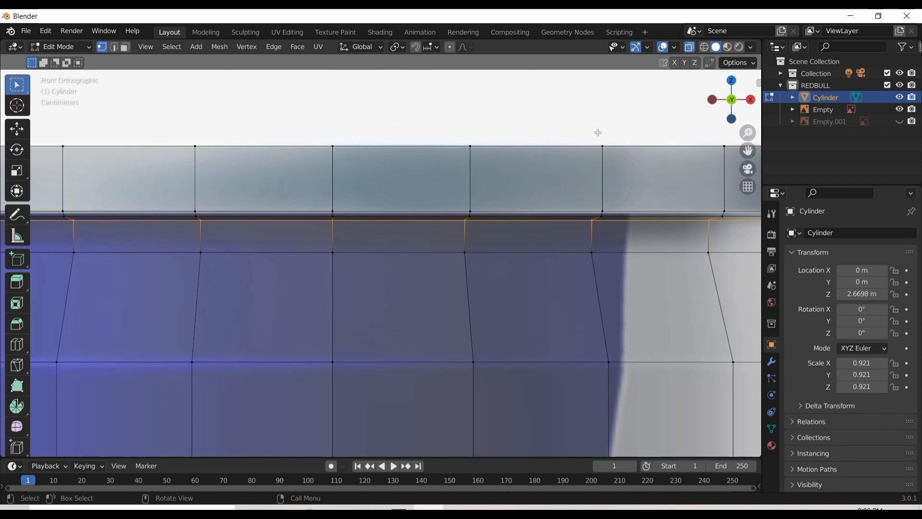
{"action": "key", "text": "g"}
{"action": "key", "text": "z"}
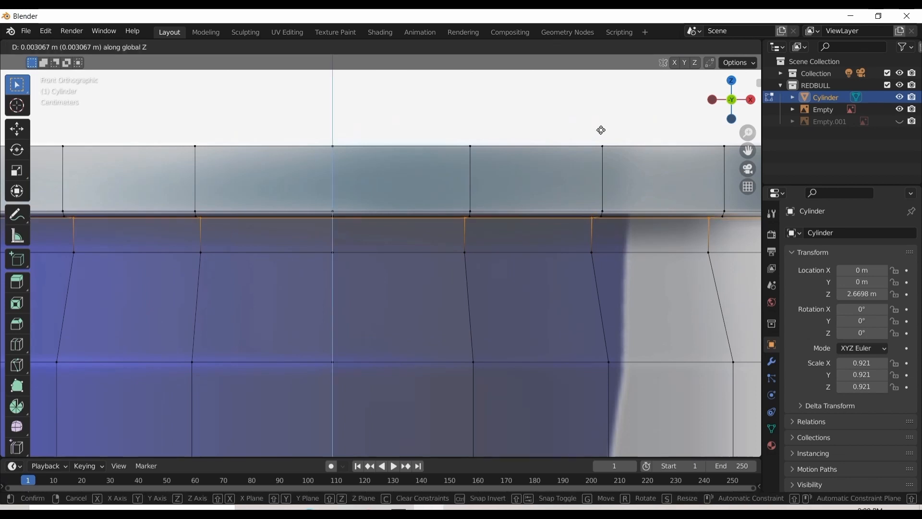
{"action": "left_click", "coordinate": [600, 128]}
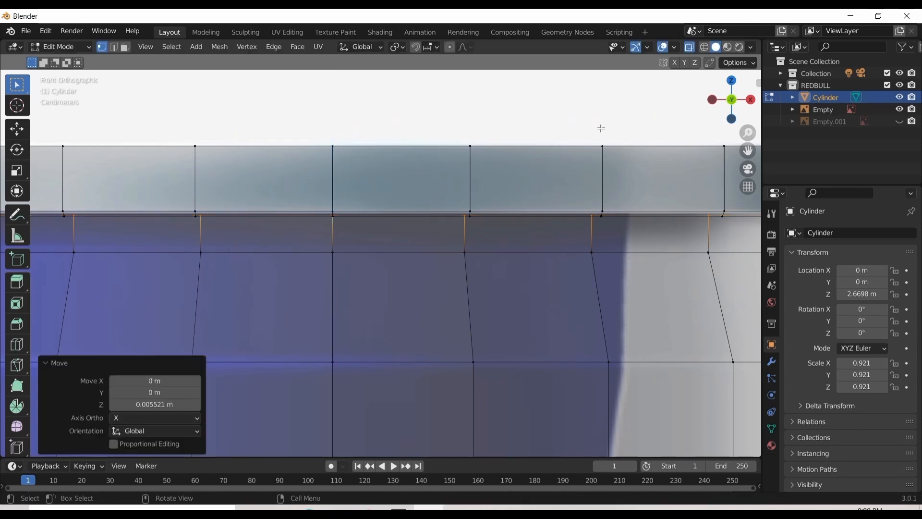
Examine the raised loop beneath the rim in perspective, and compare the rim and neck outline with the can image in front view
{"action": "left_click_drag", "start_coordinate": [731, 99], "coordinate": [690, 158]}
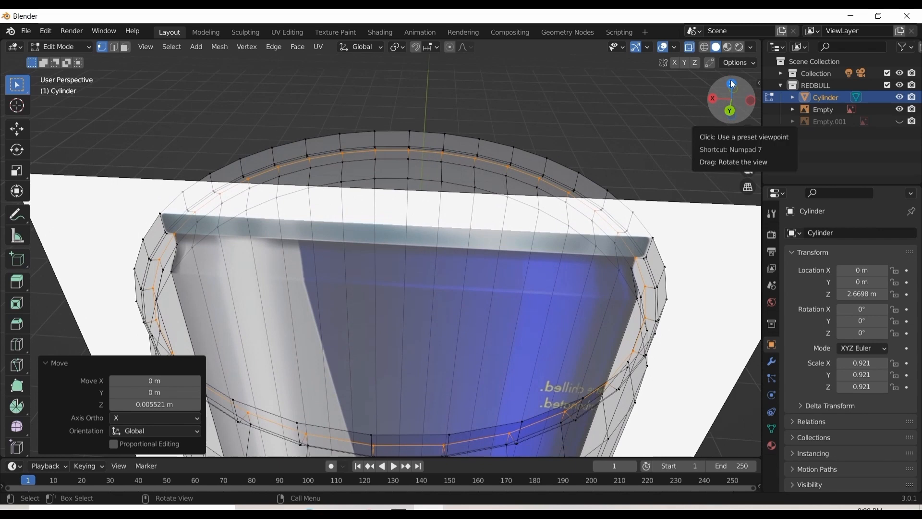
{"action": "key", "text": "KP_1"}
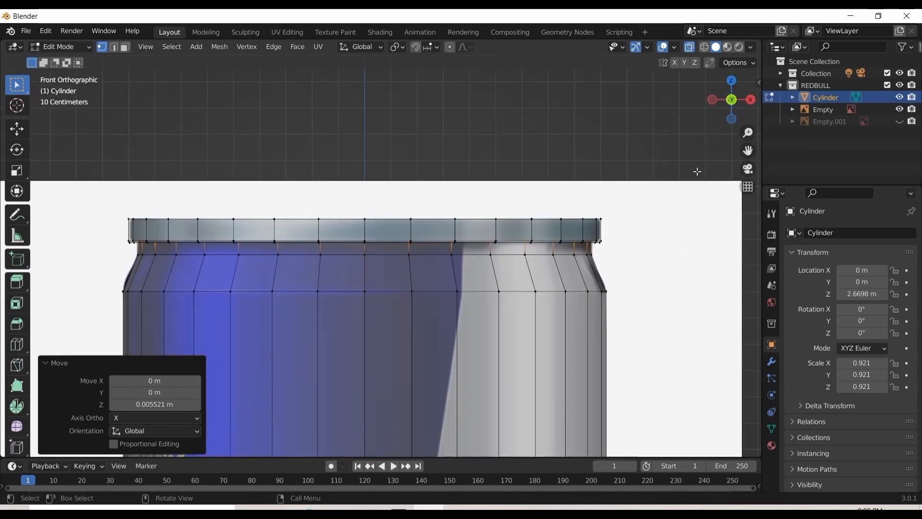
{"action": "scroll", "coordinate": [632, 202], "scroll_direction": "up", "scroll_amount": 3}
{"action": "left_click_drag", "start_coordinate": [747, 151], "coordinate": [609, 125]}
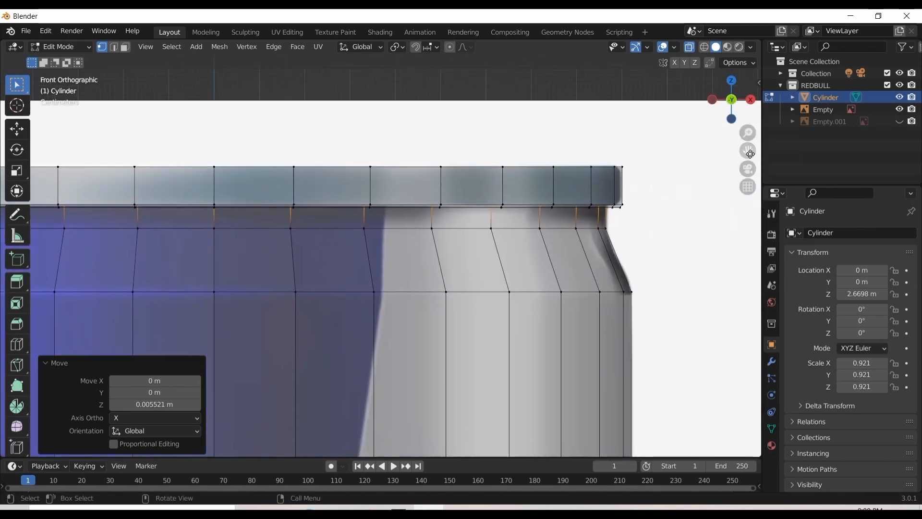
{"action": "scroll", "coordinate": [693, 232], "scroll_direction": "up", "scroll_amount": 2}
{"action": "left_click_drag", "start_coordinate": [748, 150], "coordinate": [691, 150]}
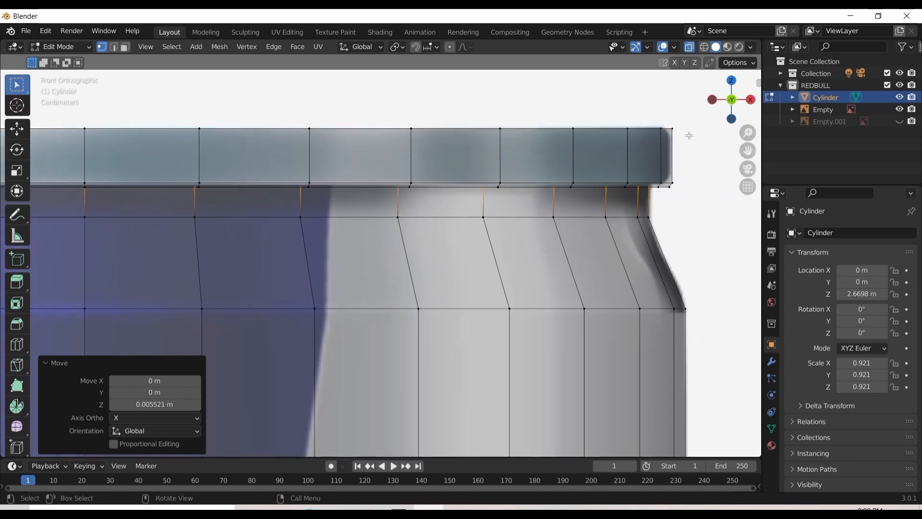
{"action": "scroll", "coordinate": [688, 136], "scroll_direction": "down", "scroll_amount": 4}
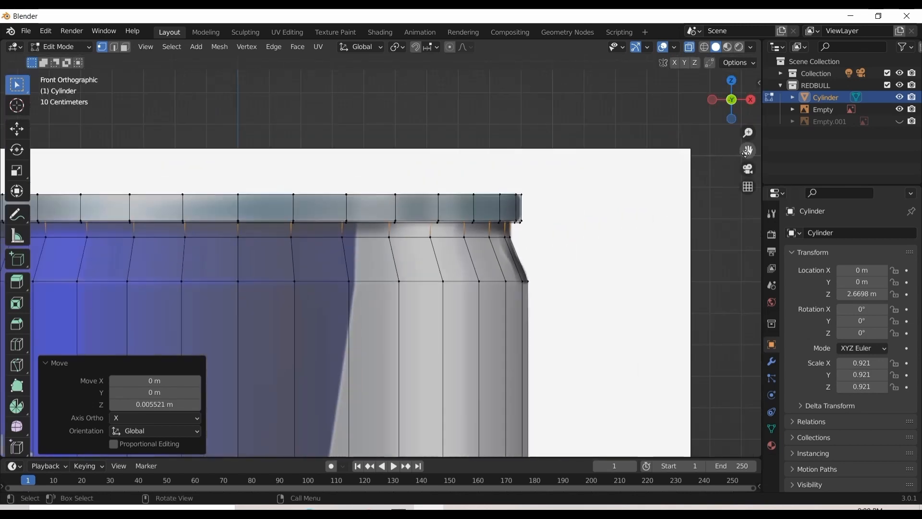
Select the cylinder's edge loop at the shoulder, where the sloping neck meets the straight can body
{"action": "left_click_drag", "start_coordinate": [747, 151], "coordinate": [889, 131]}
{"action": "scroll", "coordinate": [499, 187], "scroll_direction": "down", "scroll_amount": 3}
{"action": "scroll", "coordinate": [490, 190], "scroll_direction": "up", "scroll_amount": 3}
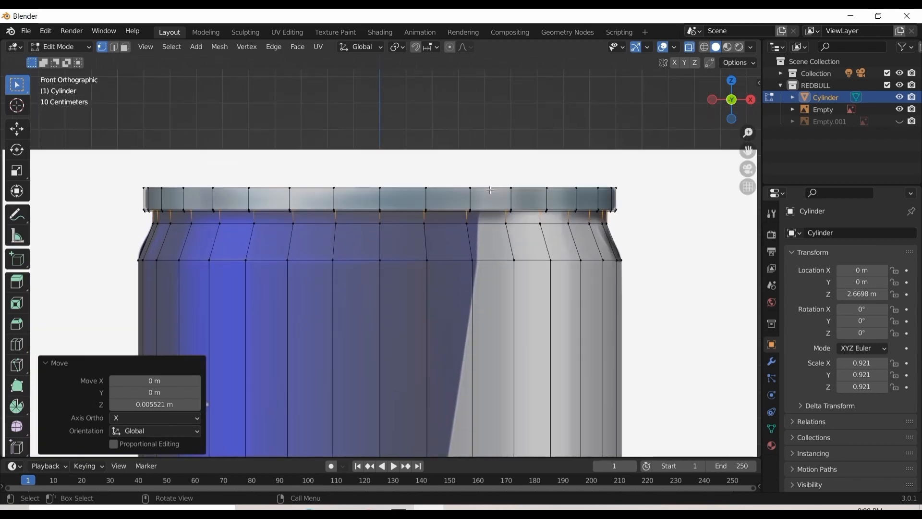
{"action": "scroll", "coordinate": [490, 190], "scroll_direction": "down", "scroll_amount": 2}
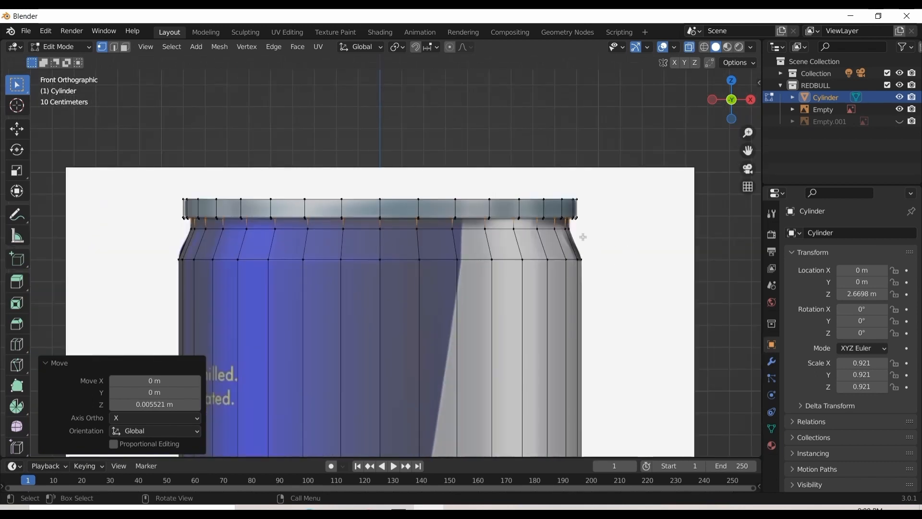
{"action": "left_click_drag", "start_coordinate": [598, 251], "coordinate": [159, 295]}
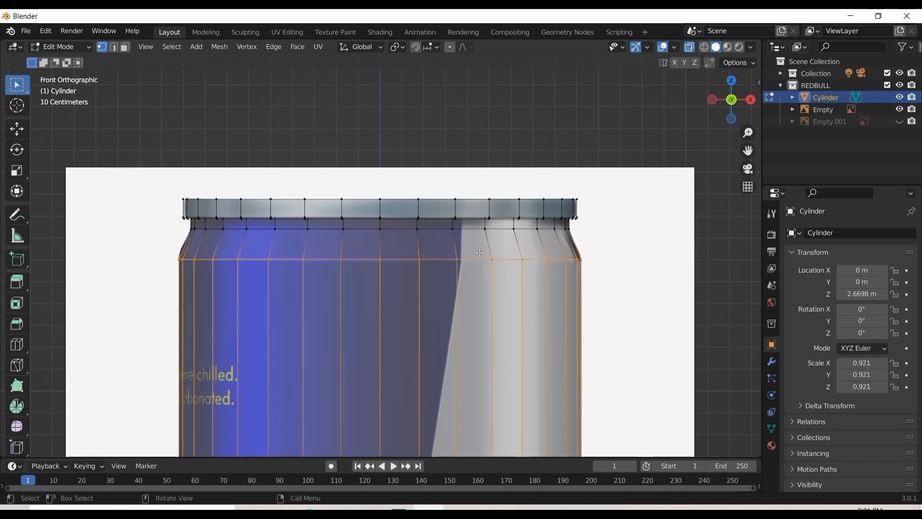
Try to scale the shoulder edge loop, and try to move it down about 0.0066 m along Z
{"action": "key", "text": "s"}
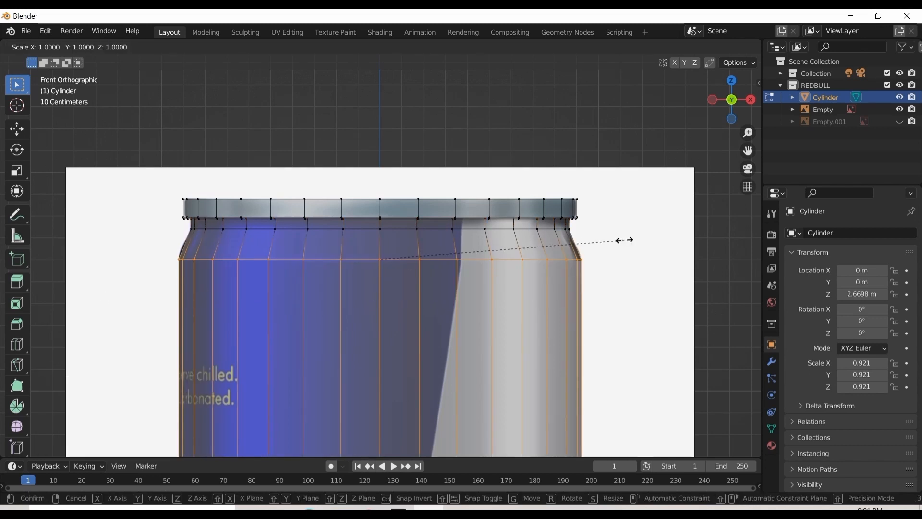
{"action": "left_click", "coordinate": [613, 243]}
{"action": "key", "text": "ctrl+z"}
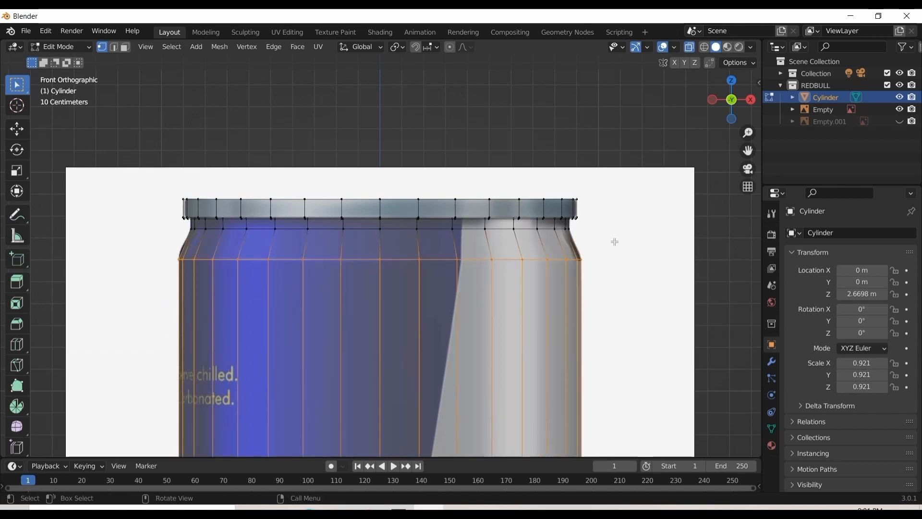
{"action": "key", "text": "g"}
{"action": "key", "text": "z"}
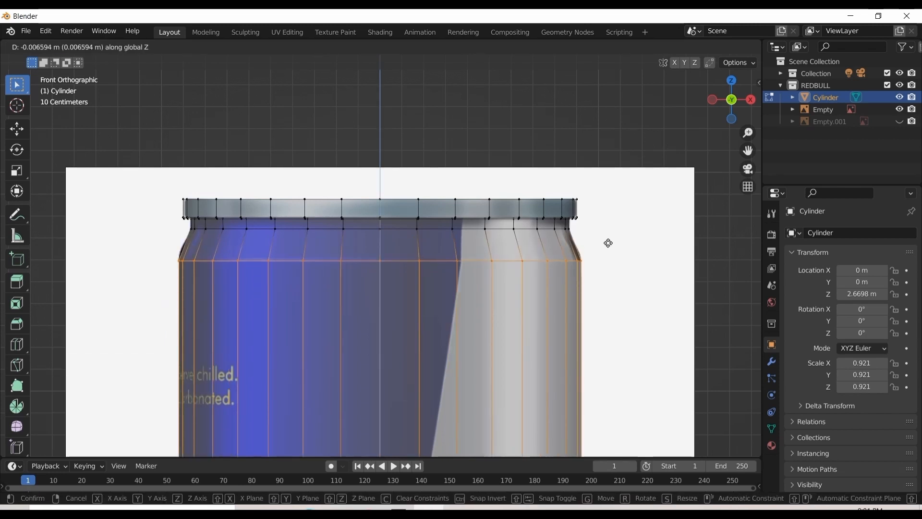
{"action": "left_click", "coordinate": [608, 243]}
{"action": "key", "text": "ctrl+z"}
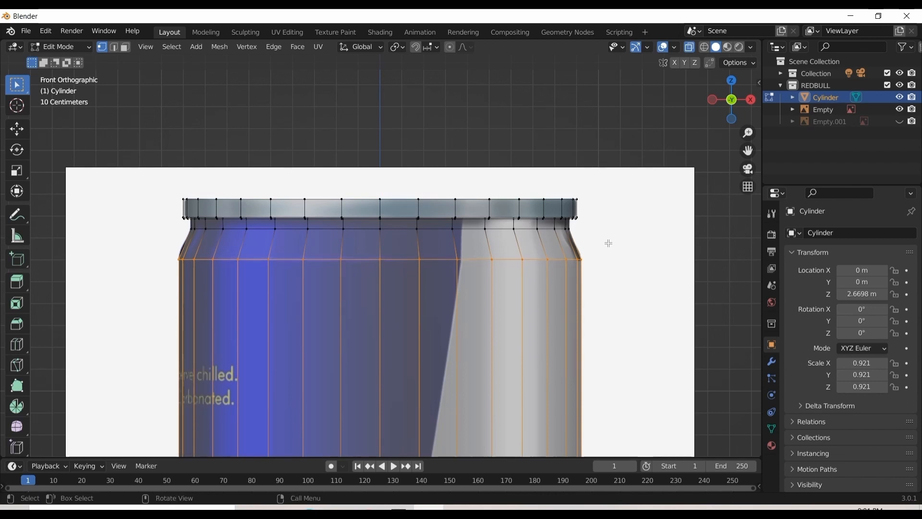
Move the shoulder edge loop about -0.0044 m along X to align it with the can image
{"action": "key", "text": "g"}
{"action": "key", "text": "x"}
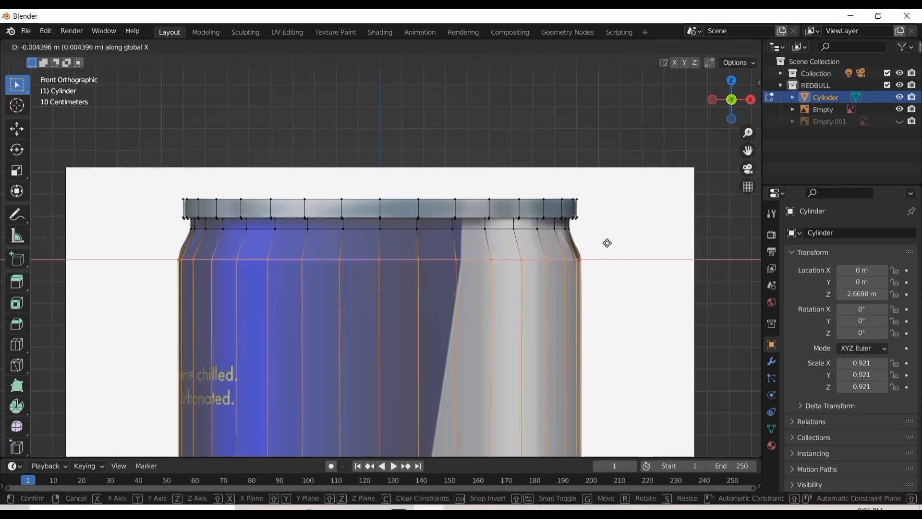
{"action": "left_click", "coordinate": [607, 243]}
Compare the shoulder, neck and full can outline with the reference image in front view
{"action": "scroll", "coordinate": [608, 243], "scroll_direction": "up", "scroll_amount": 1}
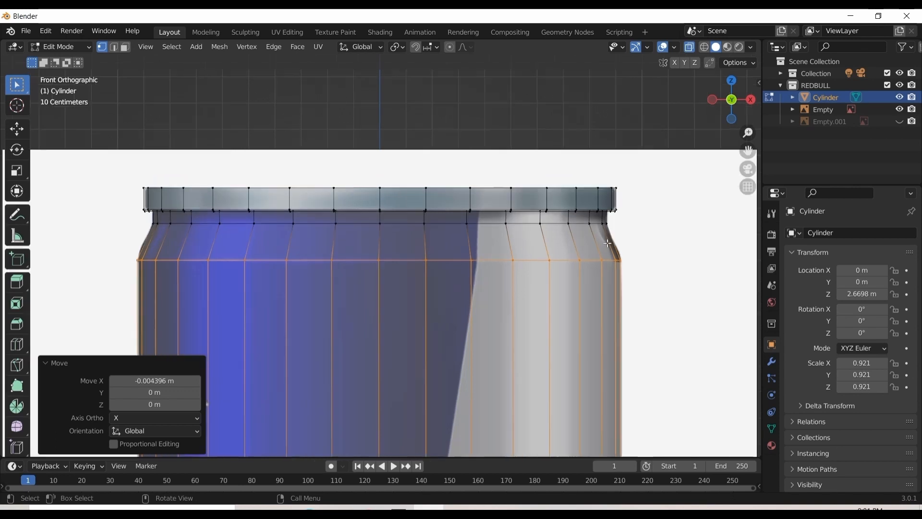
{"action": "scroll", "coordinate": [639, 238], "scroll_direction": "up", "scroll_amount": 2}
{"action": "scroll", "coordinate": [639, 239], "scroll_direction": "down", "scroll_amount": 6}
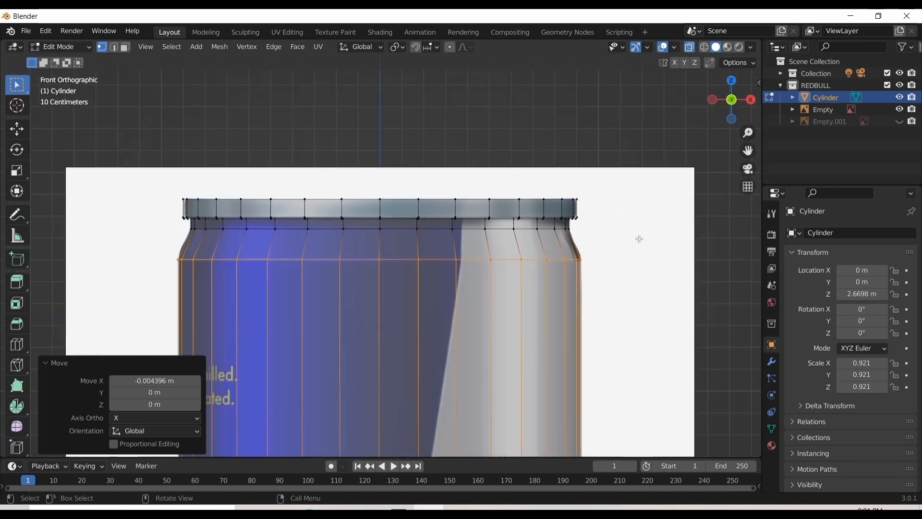
{"action": "scroll", "coordinate": [558, 238], "scroll_direction": "up", "scroll_amount": 5}
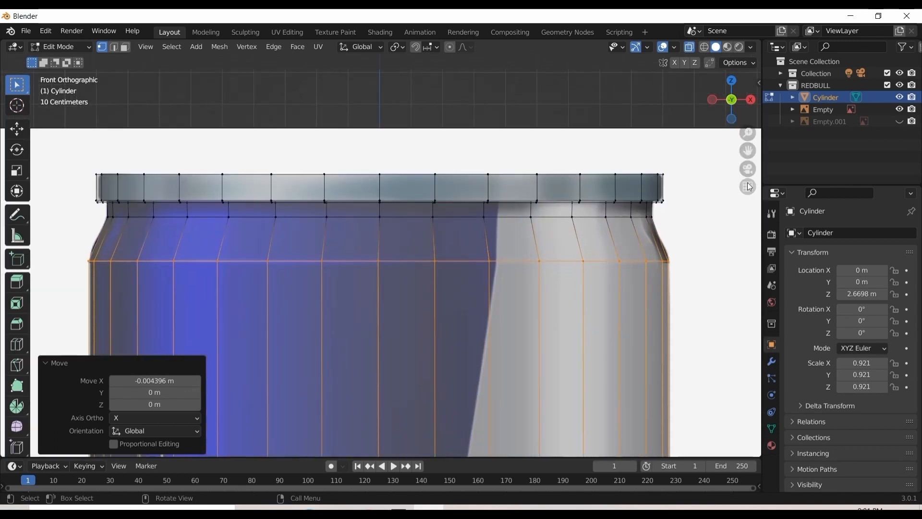
{"action": "left_click_drag", "start_coordinate": [747, 151], "coordinate": [748, 62]}
{"action": "scroll", "coordinate": [632, 264], "scroll_direction": "down", "scroll_amount": 6}
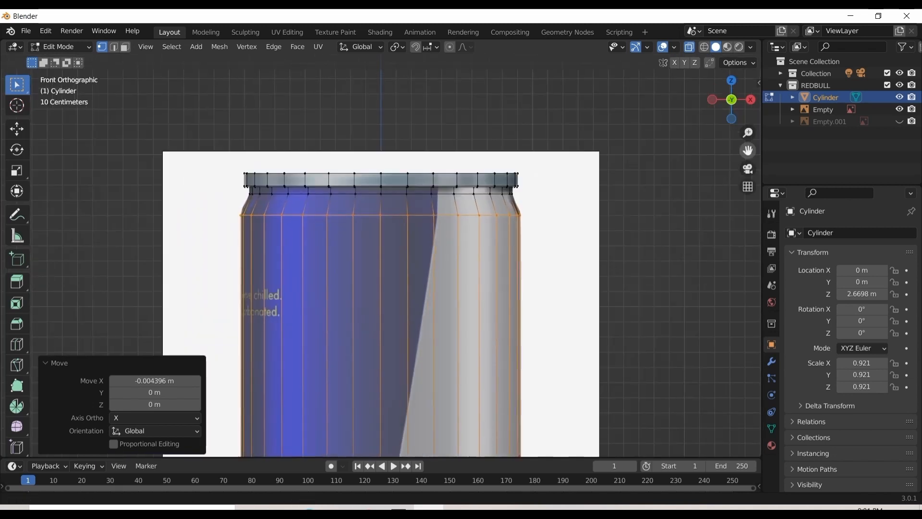
{"action": "scroll", "coordinate": [626, 240], "scroll_direction": "up", "scroll_amount": 2}
{"action": "scroll", "coordinate": [621, 215], "scroll_direction": "down", "scroll_amount": 3}
{"action": "left_click_drag", "start_coordinate": [748, 151], "coordinate": [755, 38]}
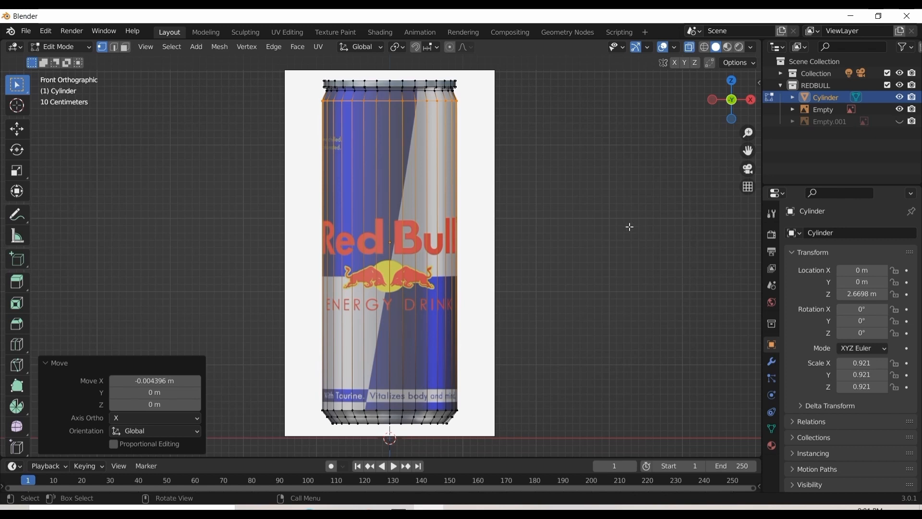
Examine the whole can mesh in perspective and front view, in solid shading and material preview
{"action": "left_click_drag", "start_coordinate": [732, 100], "coordinate": [708, 50]}
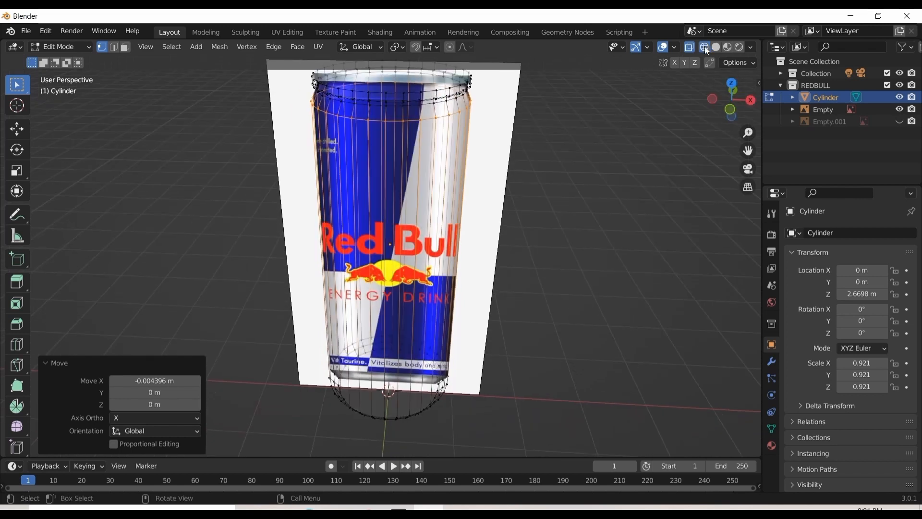
{"action": "left_click", "coordinate": [716, 47]}
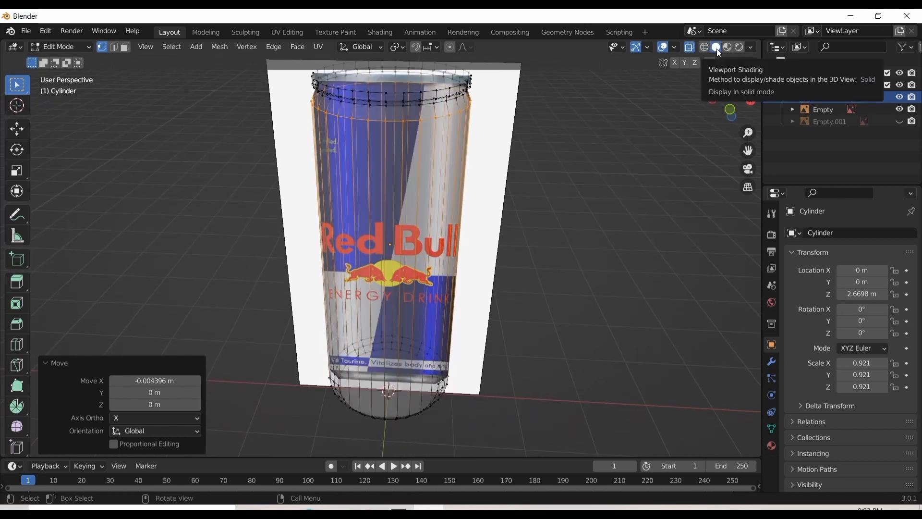
{"action": "left_click_drag", "start_coordinate": [732, 100], "coordinate": [919, 96]}
{"action": "key", "text": "KP_1"}
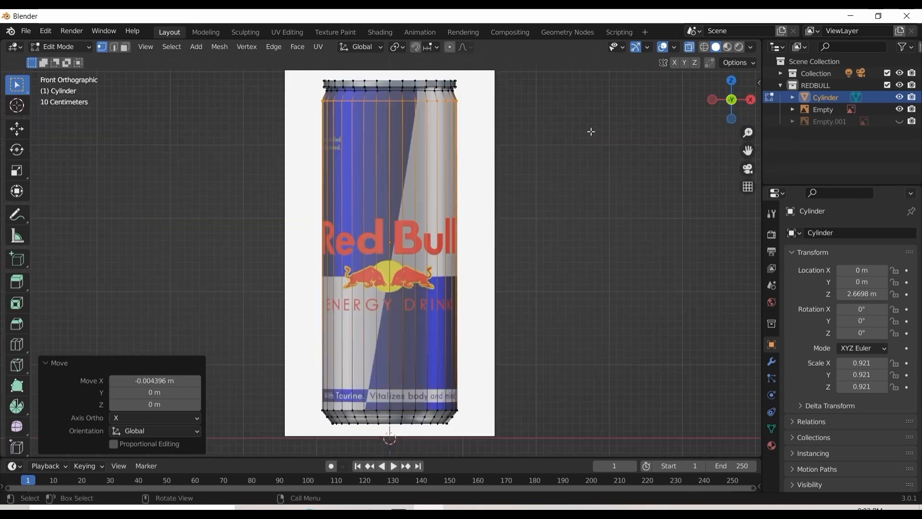
{"action": "left_click", "coordinate": [727, 47]}
{"action": "mouse_move", "coordinate": [731, 91]}
{"action": "left_mouse_down"}
{"action": "mouse_move", "coordinate": [727, 106]}
{"action": "mouse_move", "coordinate": [831, 91]}
{"action": "mouse_move", "coordinate": [888, 69]}
{"action": "mouse_move", "coordinate": [917, 79]}
{"action": "mouse_move", "coordinate": [860, 98]}
{"action": "mouse_move", "coordinate": [706, 98]}
{"action": "mouse_move", "coordinate": [751, 117]}
{"action": "mouse_move", "coordinate": [730, 80]}
{"action": "left_mouse_up"}
{"action": "scroll", "coordinate": [570, 140], "scroll_direction": "up", "scroll_amount": 1}
{"action": "scroll", "coordinate": [570, 140], "scroll_direction": "down", "scroll_amount": 2}
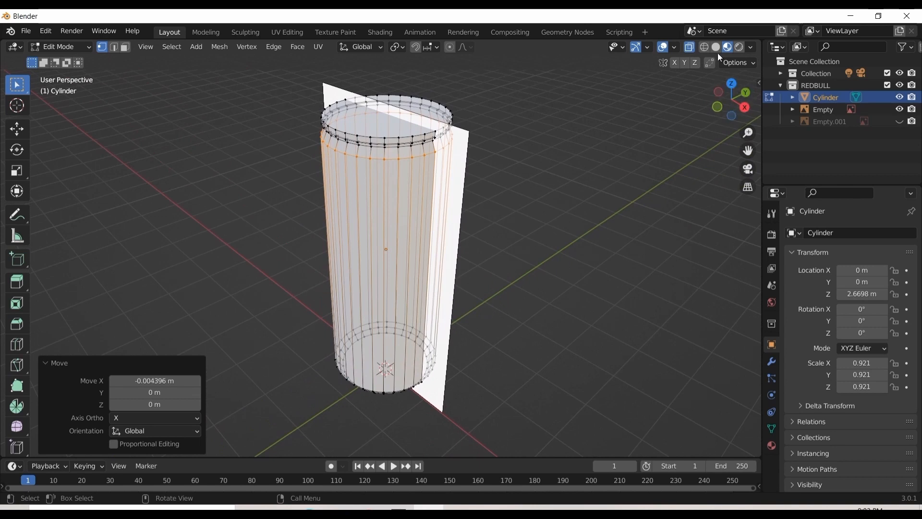